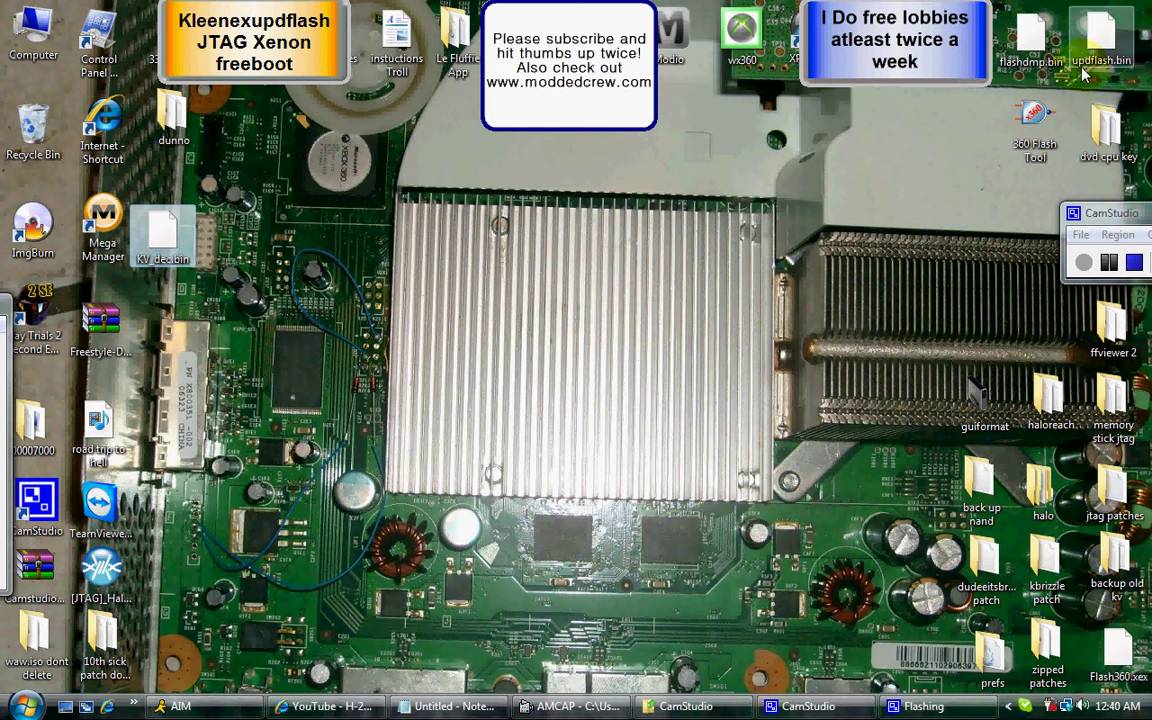
- Check the contents of the back up nand folder on the desktop and close it
left_click(980, 488)
double_click(980, 488)
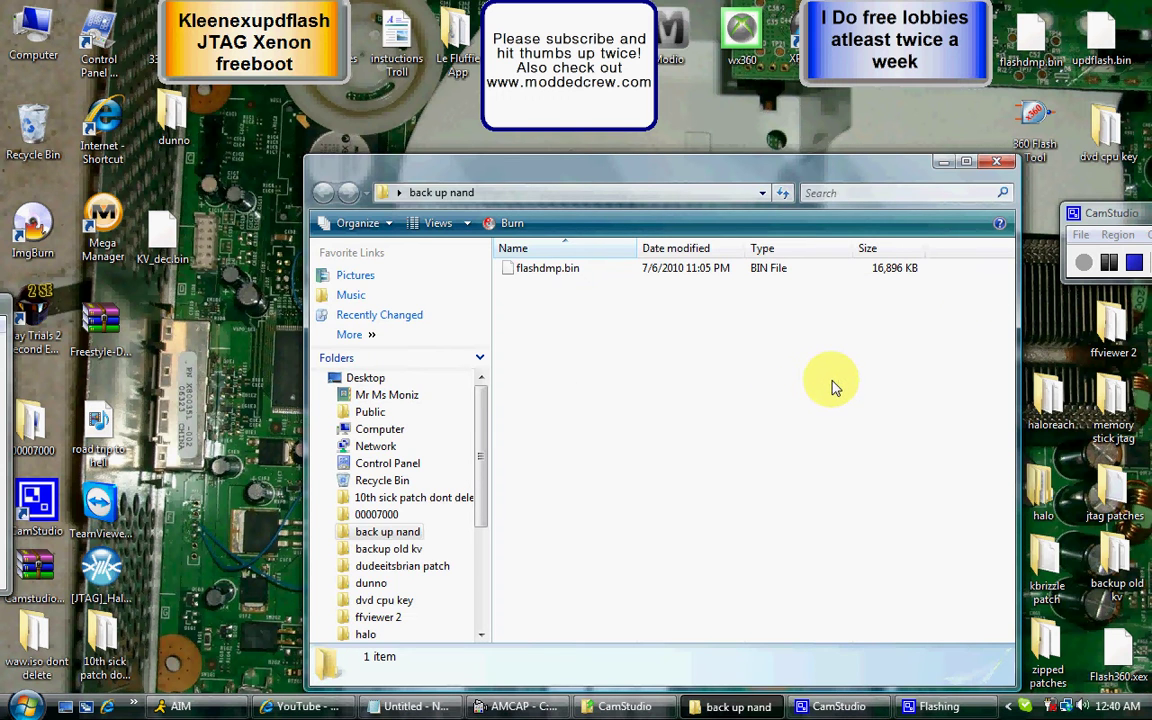
left_click(997, 163)
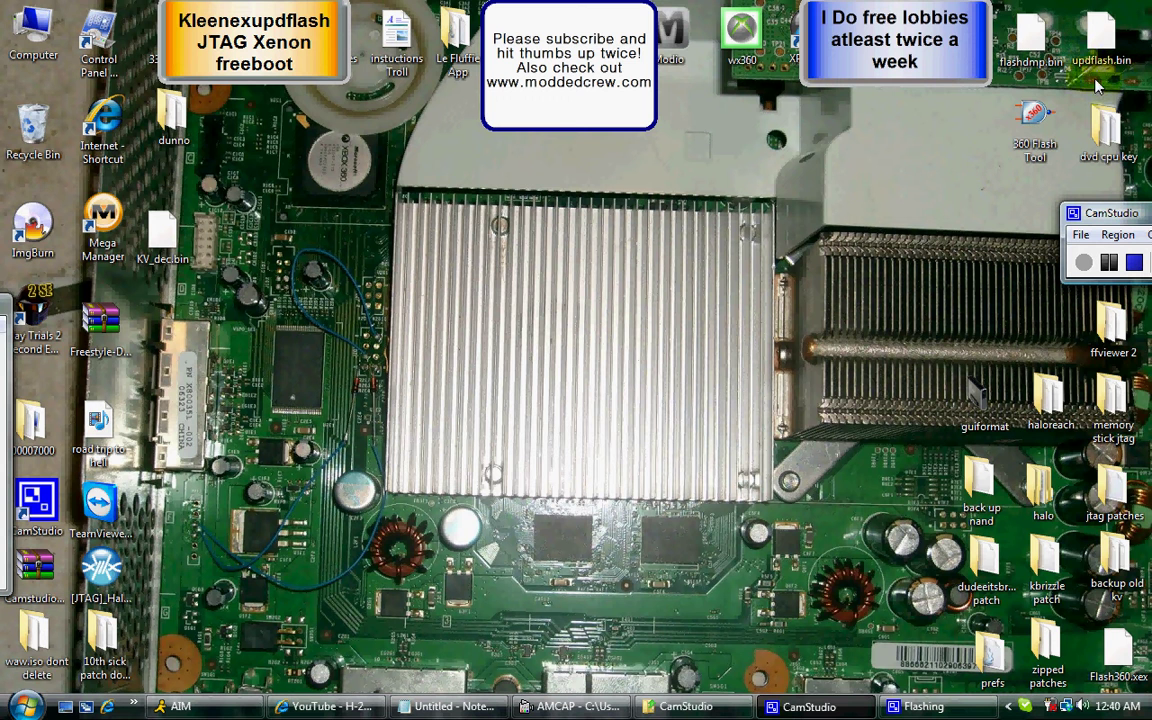
- Launch 360 Flash Dump Tool and load flashdmp.bin from the desktop into it
double_click(1035, 120)
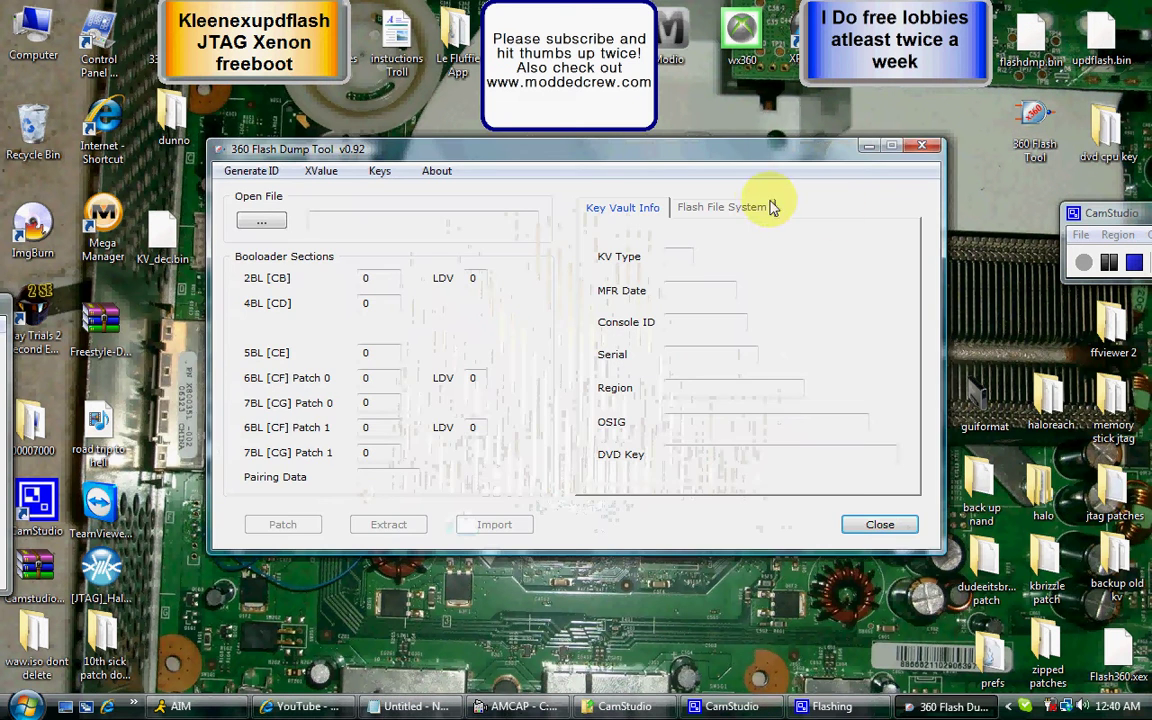
left_click_drag(772, 160, 787, 201)
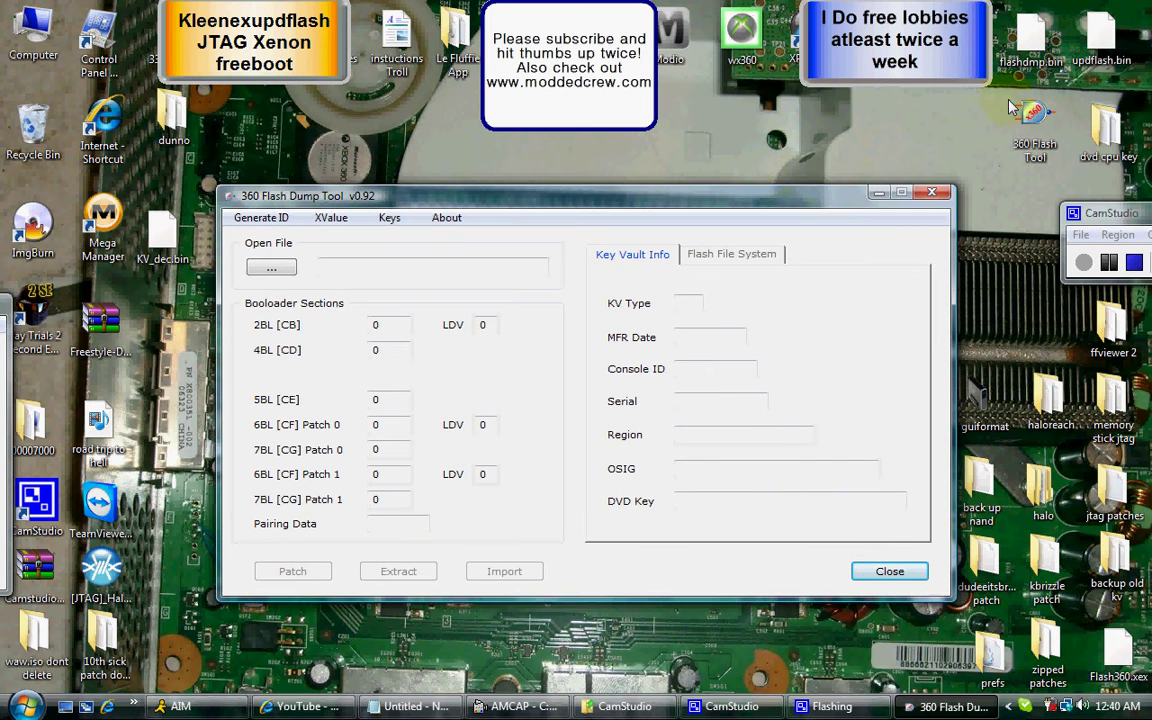
left_click(1027, 44)
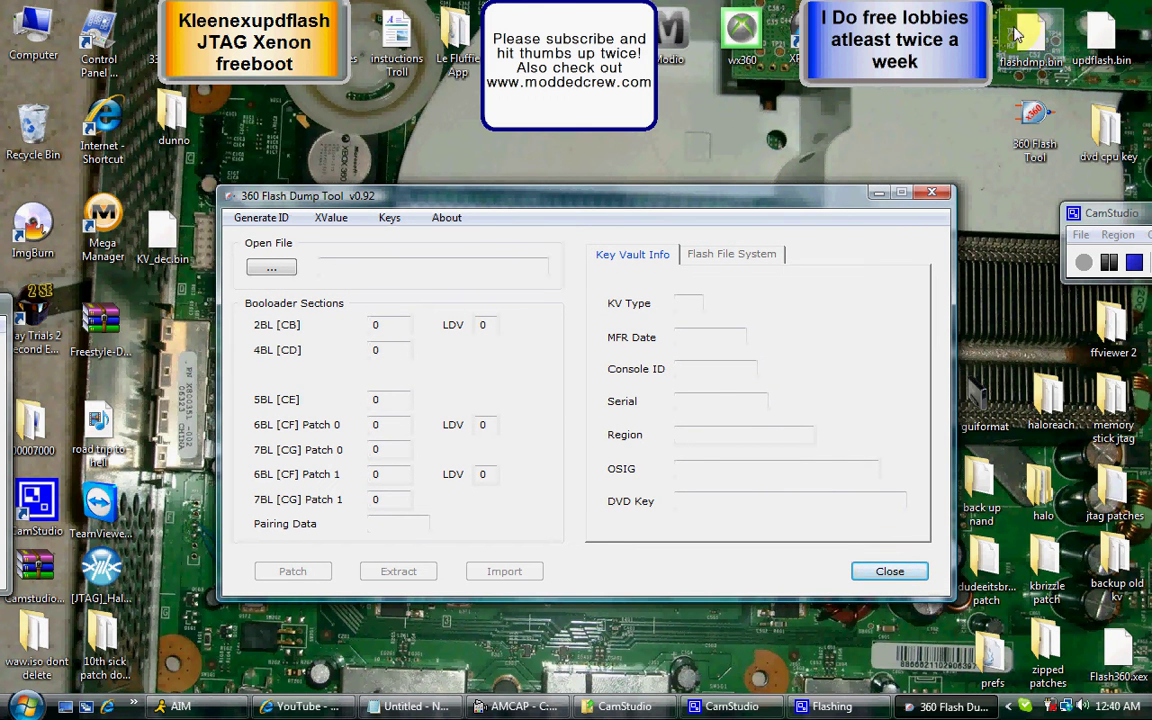
left_click_drag(1033, 27, 807, 292)
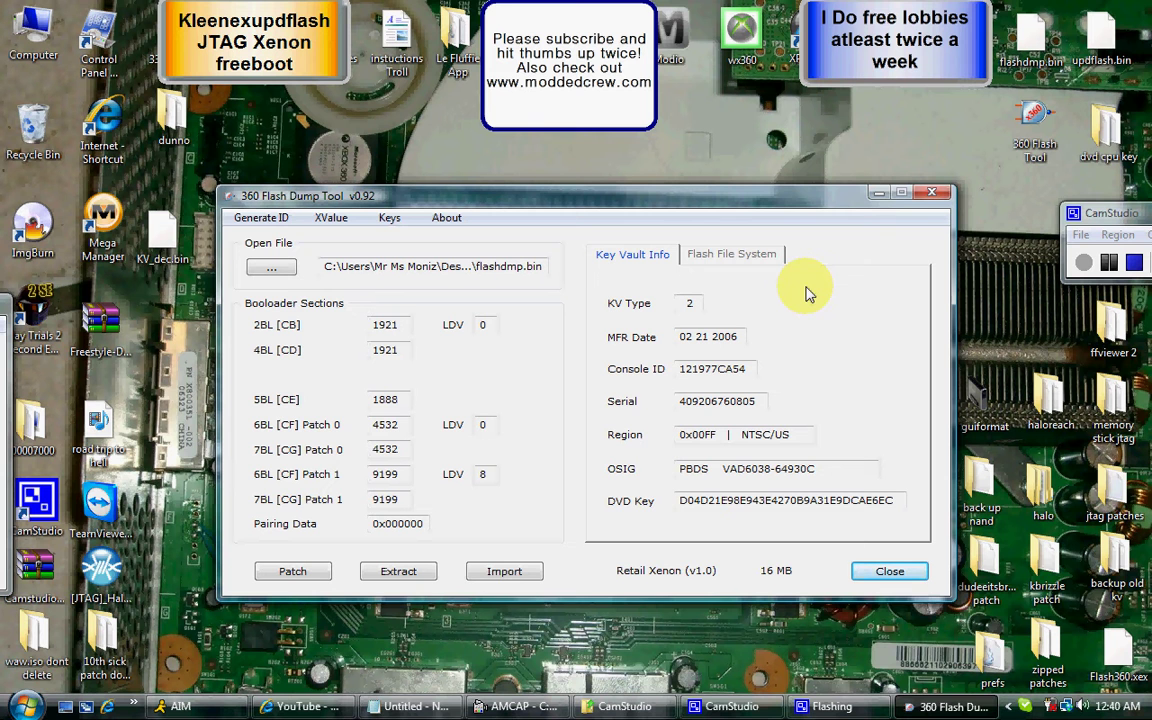
- Set up an import that replaces only the Key Vault, using KV_dec.bin from the desktop as its source file
left_click(505, 572)
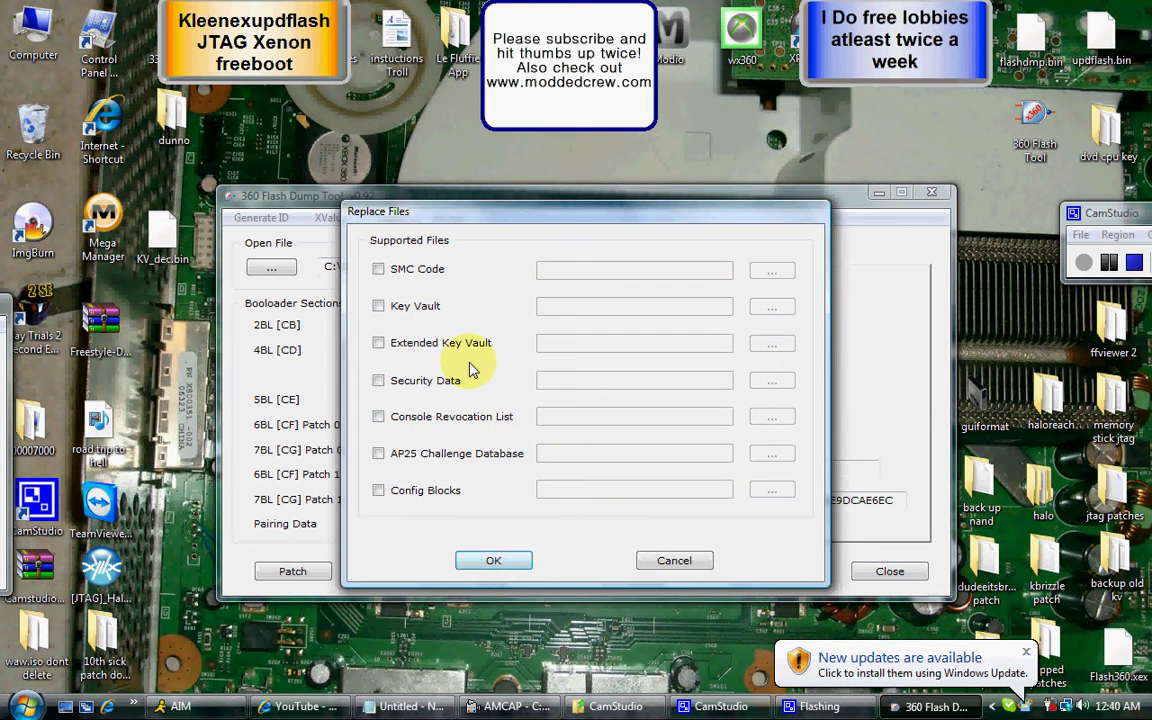
left_click(378, 306)
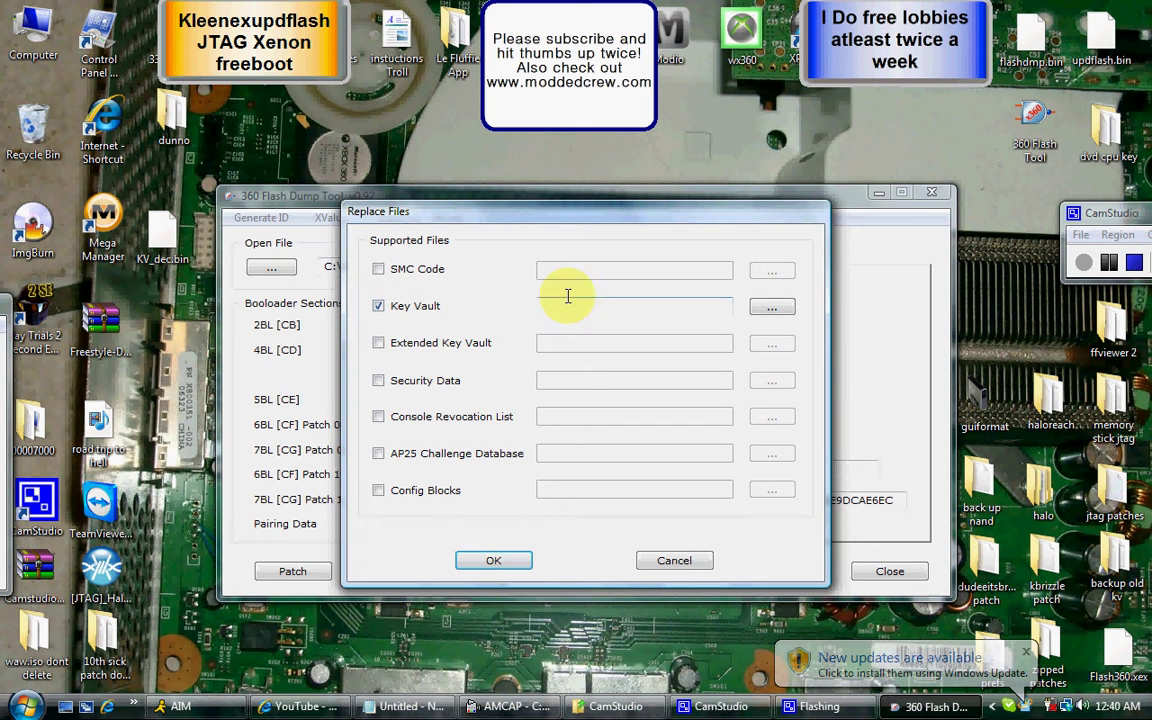
left_click(771, 312)
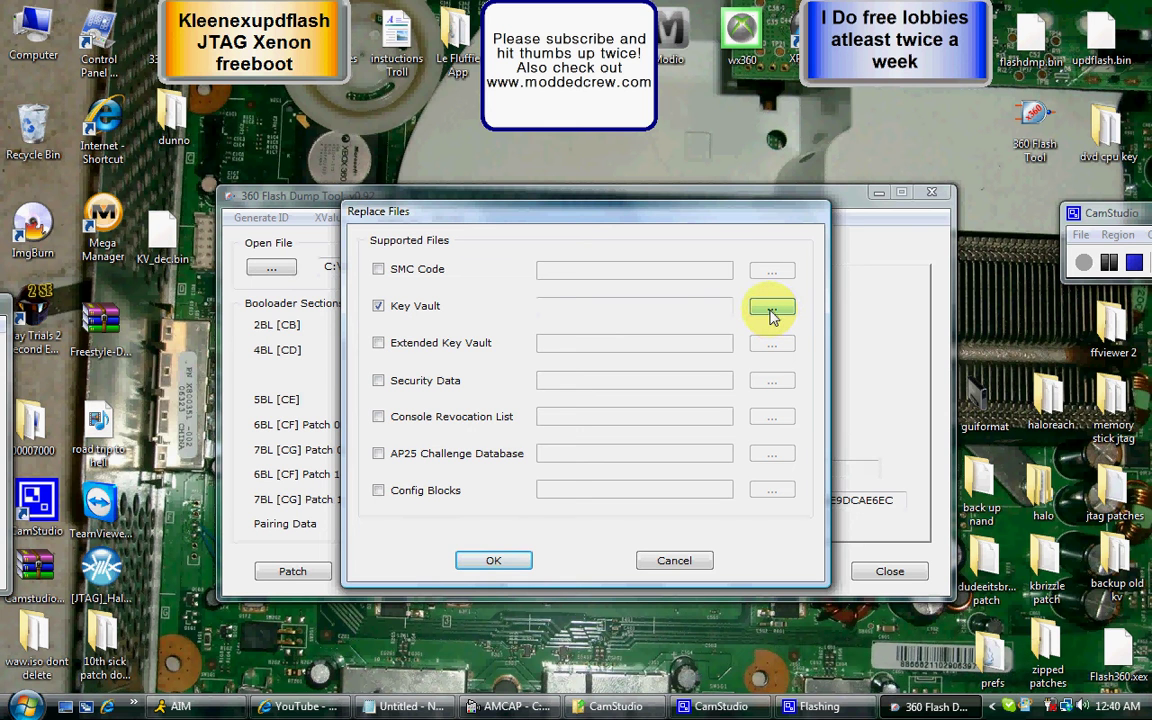
left_click(771, 312)
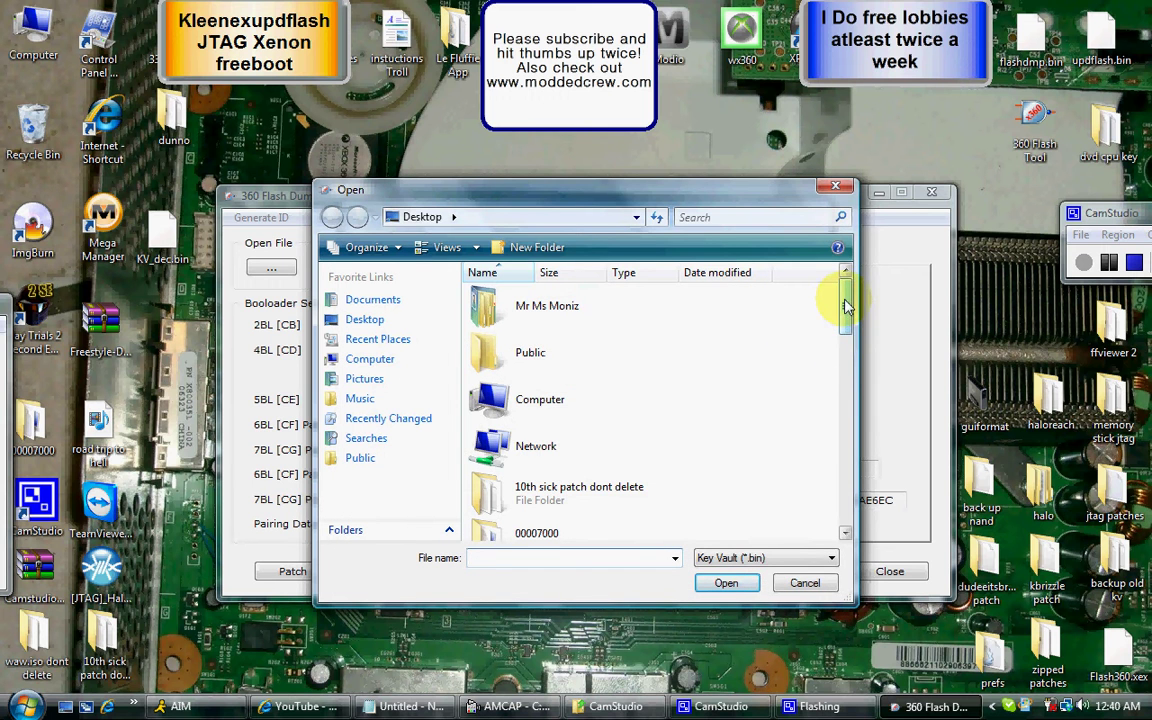
left_click_drag(845, 305, 841, 485)
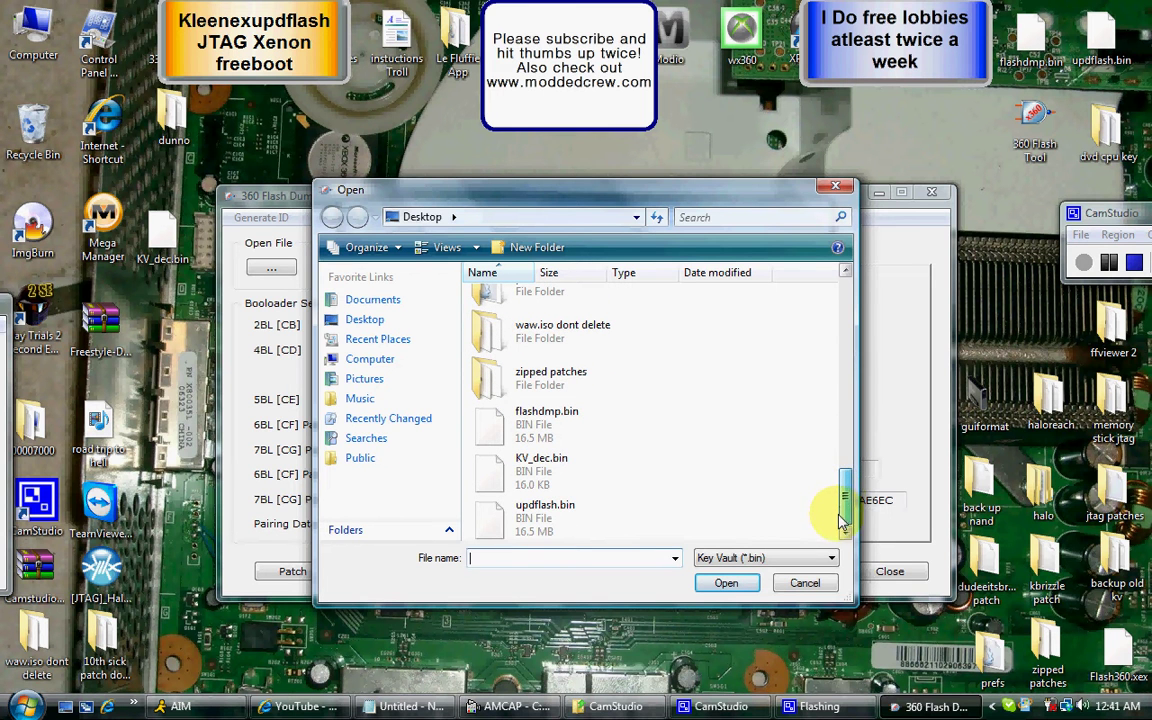
left_click(507, 476)
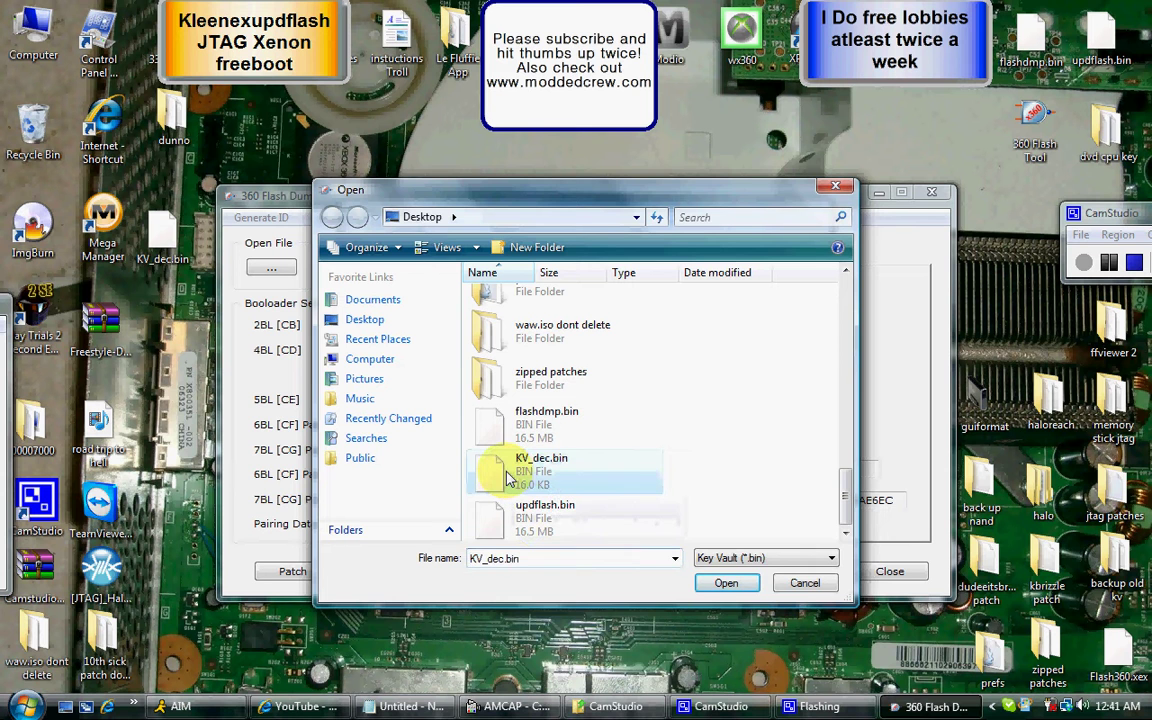
left_click(724, 584)
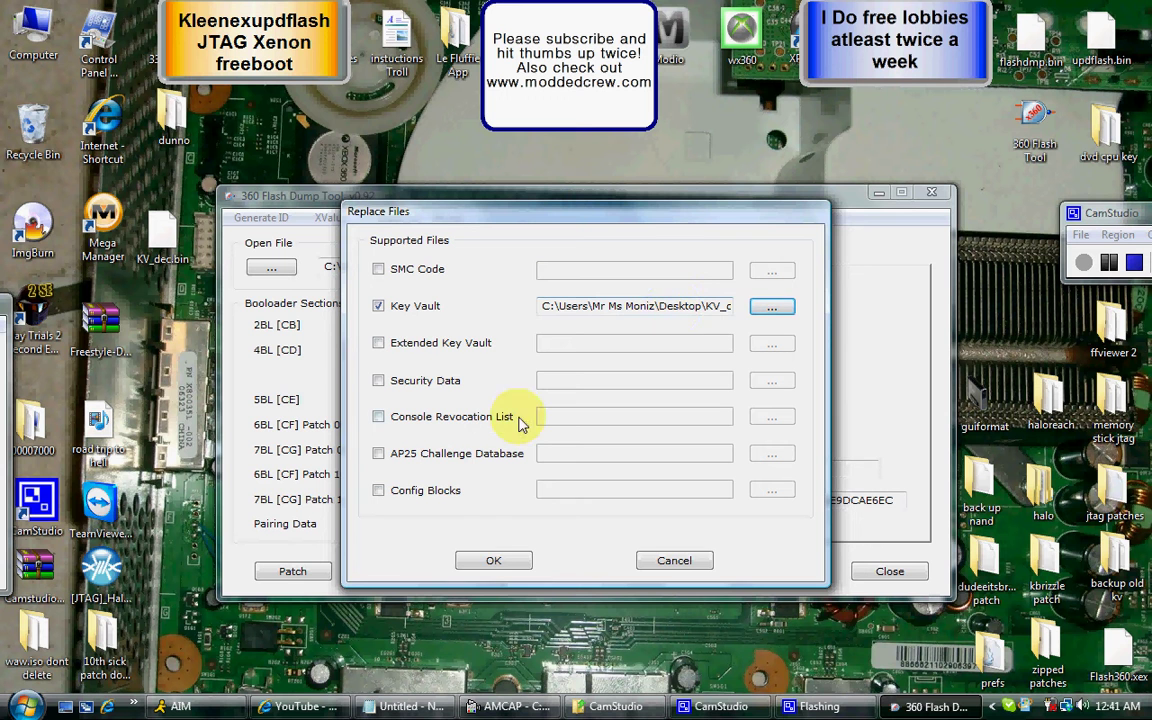
- Run the key vault import and save the resulting flash dump on the desktop as kkk
left_click(491, 563)
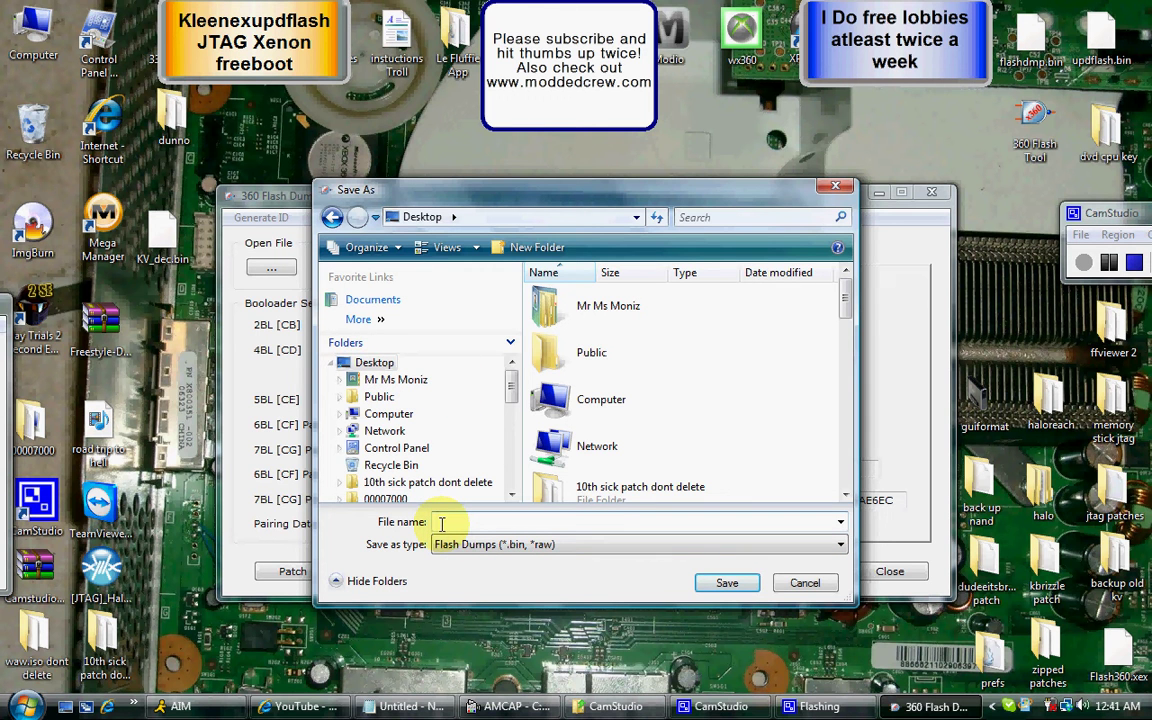
type("kkk")
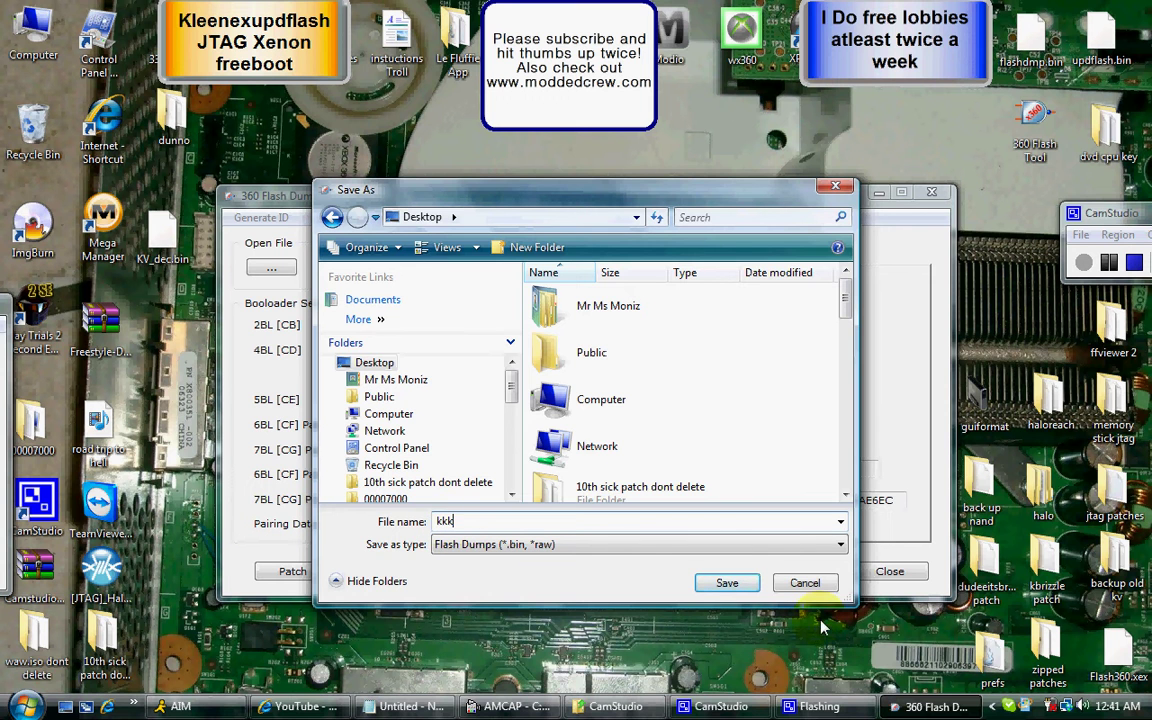
left_click(728, 583)
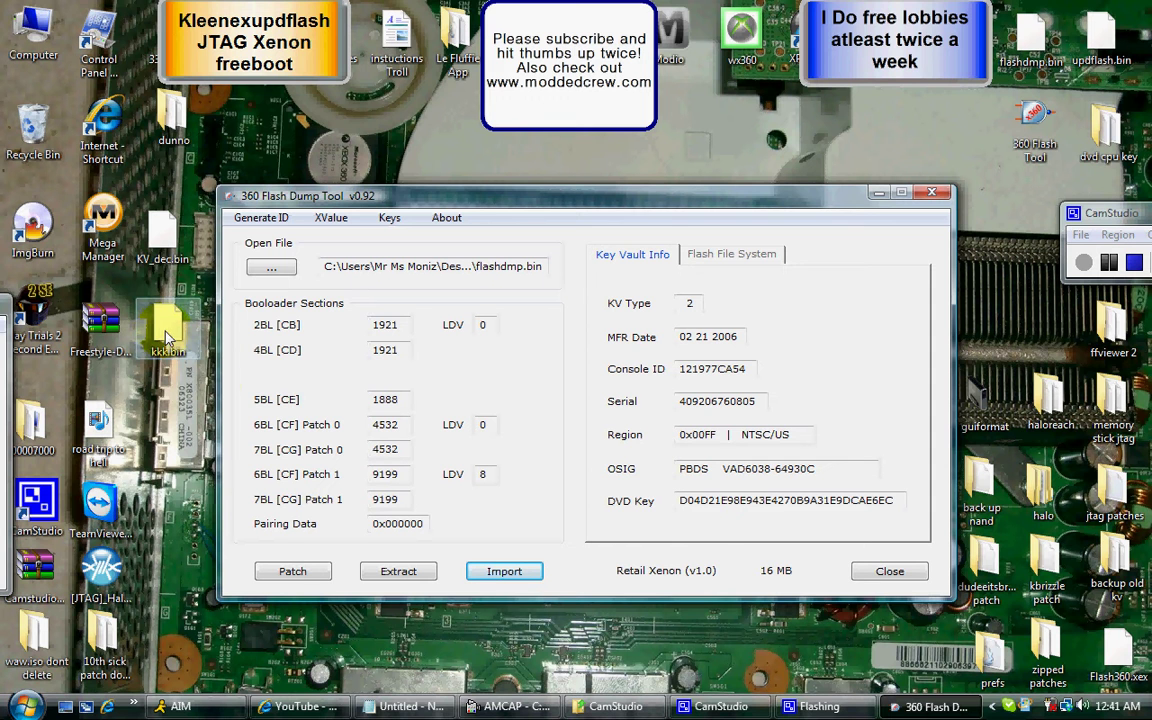
- Open the kkk.bin flash dump from the desktop in place of the loaded one
left_click(278, 272)
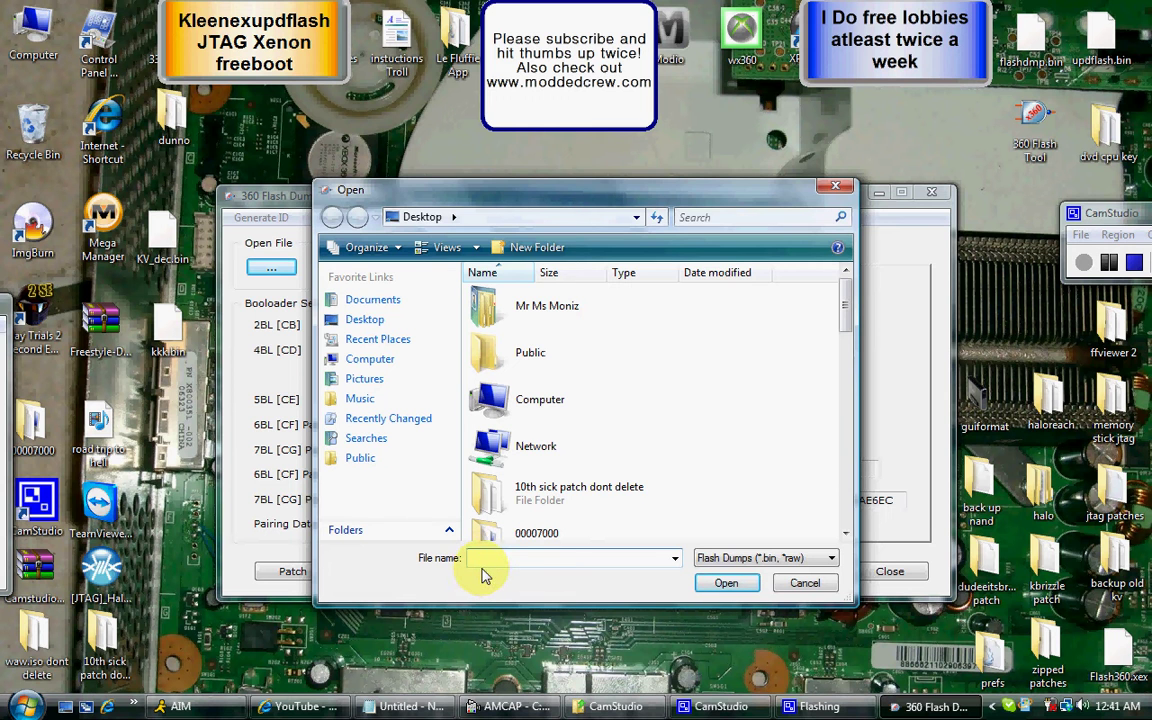
type("kkk")
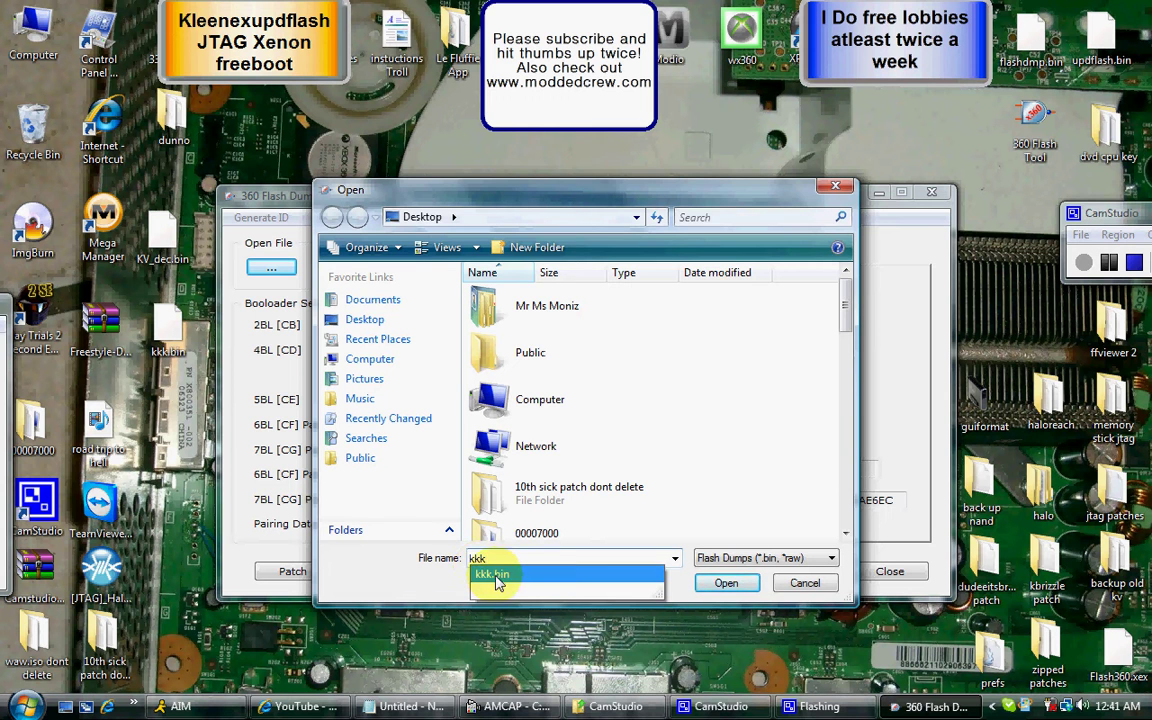
left_click(496, 578)
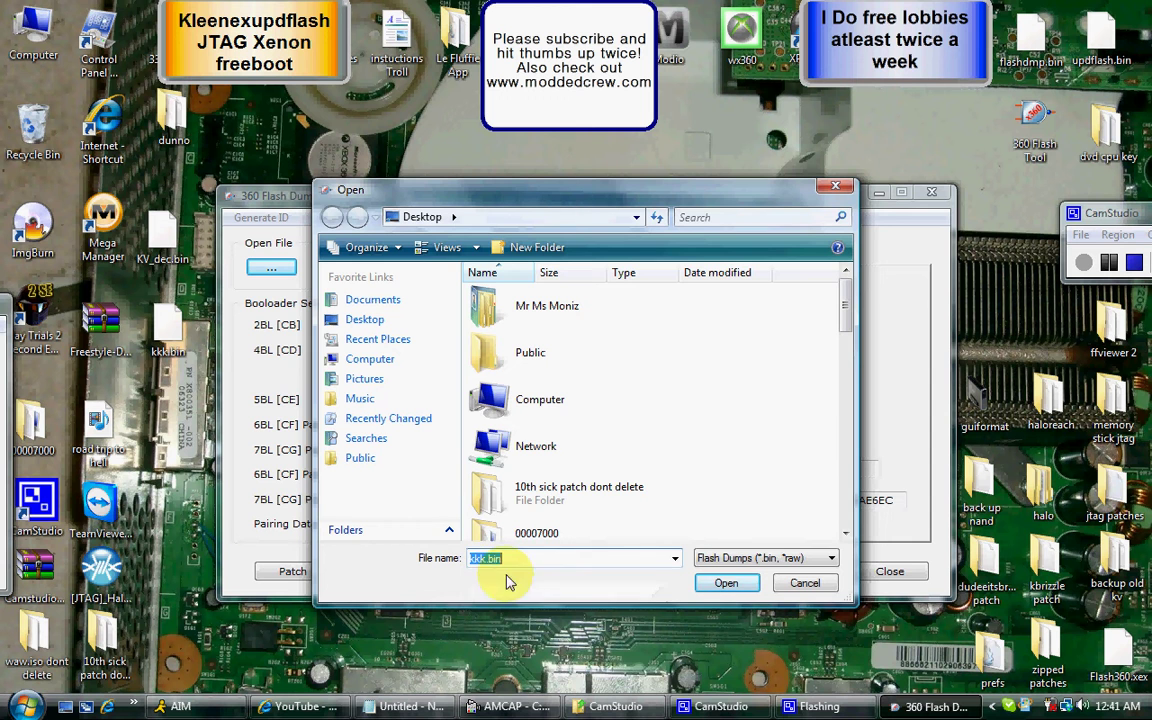
left_click(714, 585)
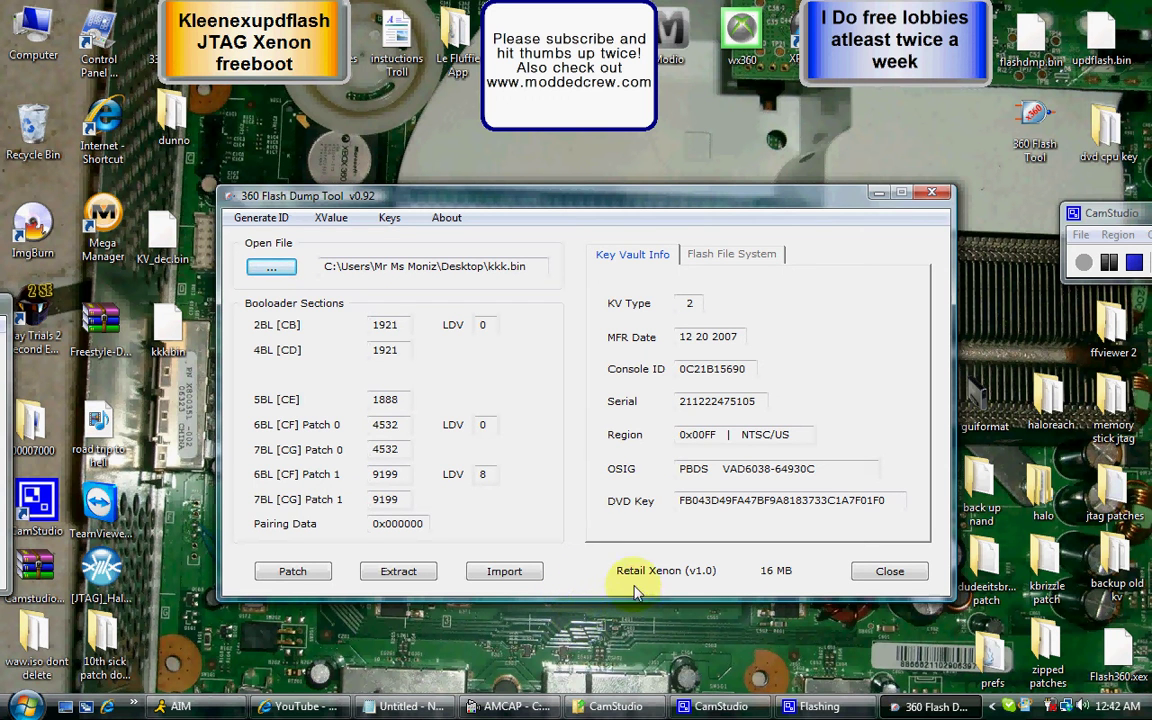
- Enable Patch Key Vault in the patch settings for the loaded flash image
left_click(293, 571)
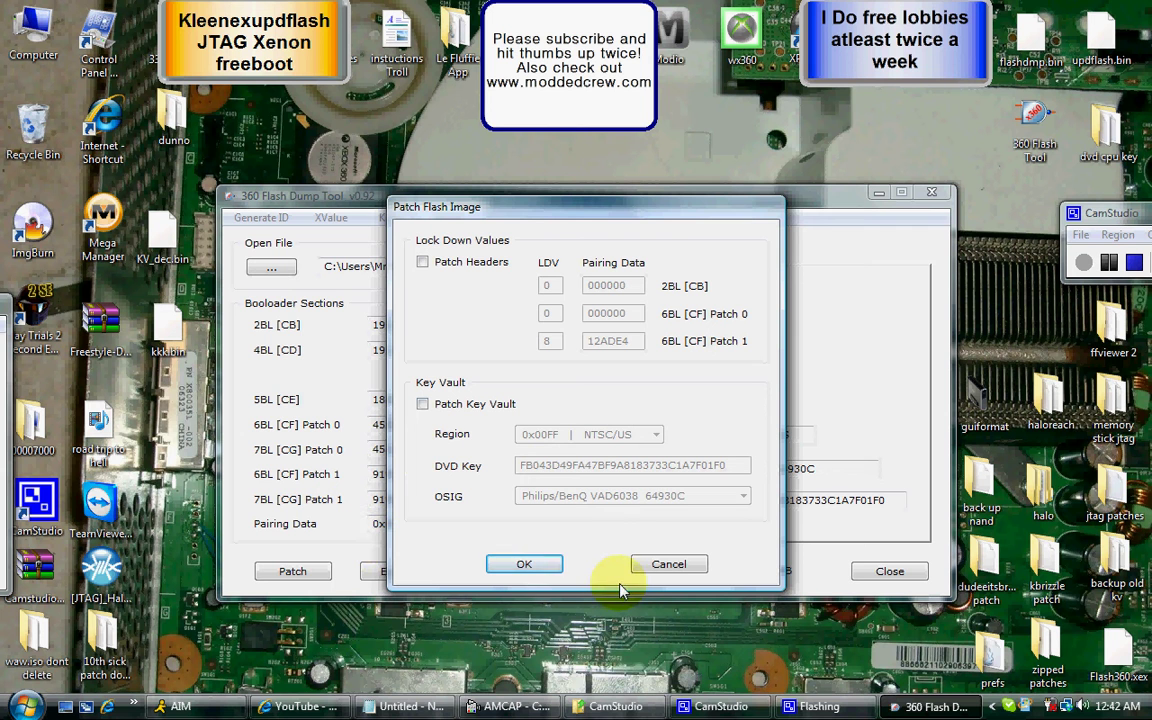
left_click(423, 405)
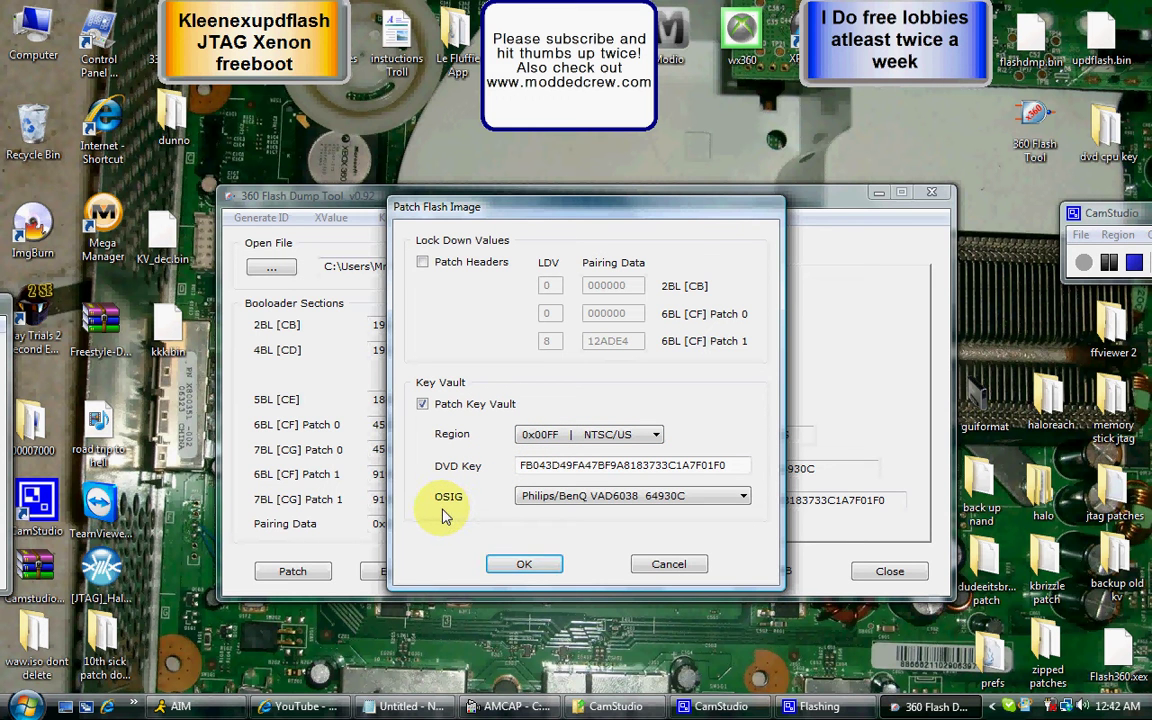
left_click(530, 496)
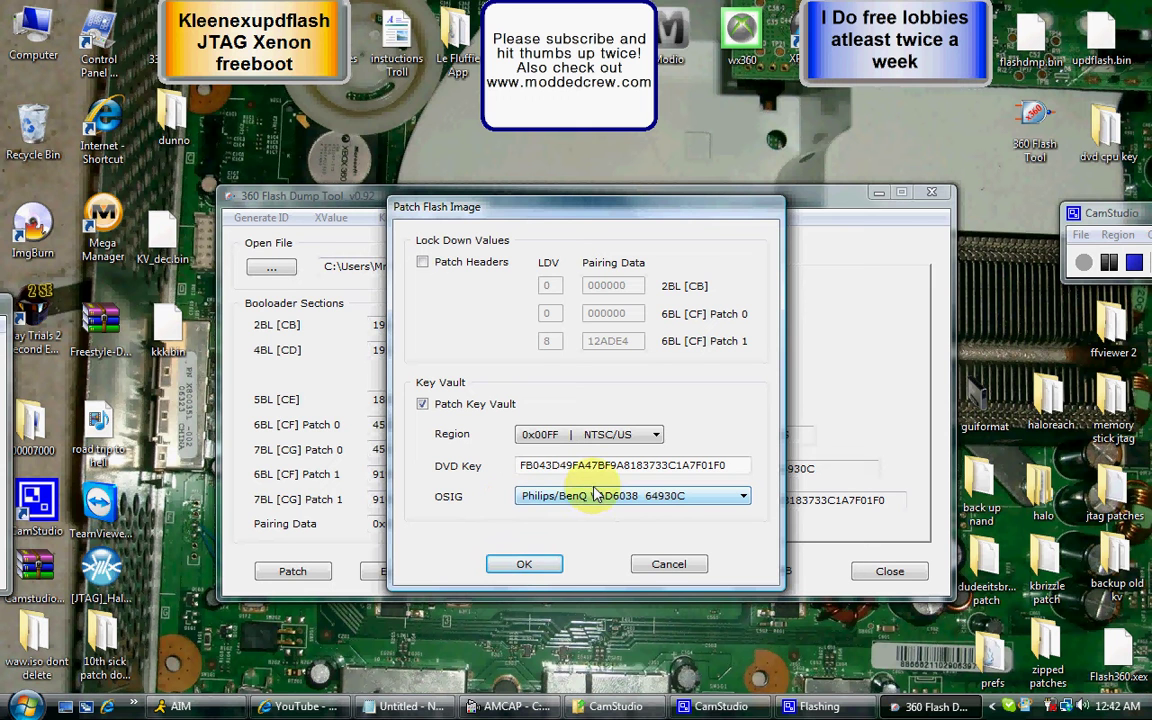
left_click(800, 312)
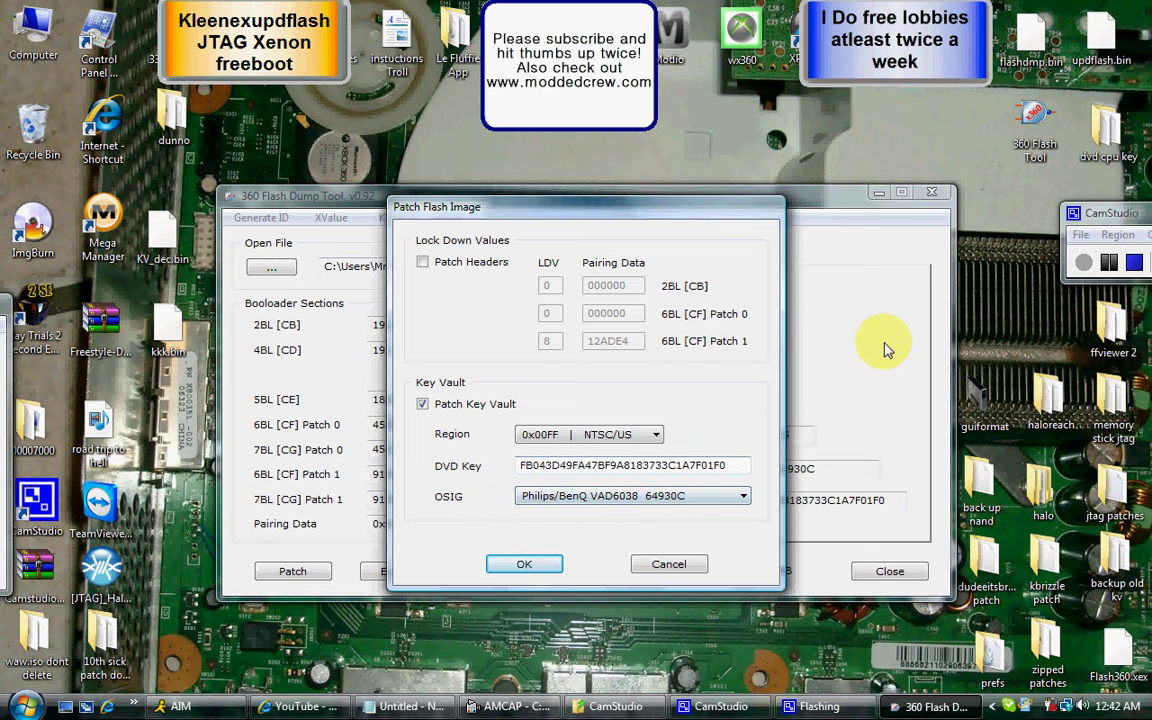
- Open the KV_Info text file in the dvd cpu key folder and copy the console's DVD key
double_click(1117, 138)
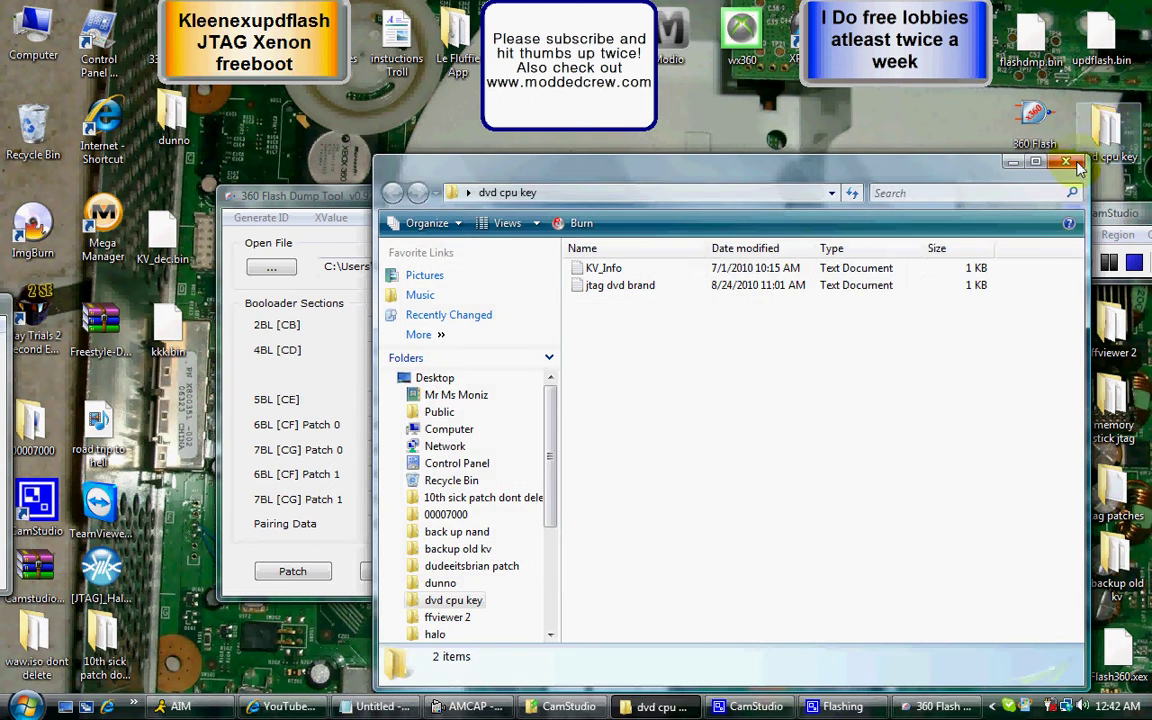
double_click(612, 270)
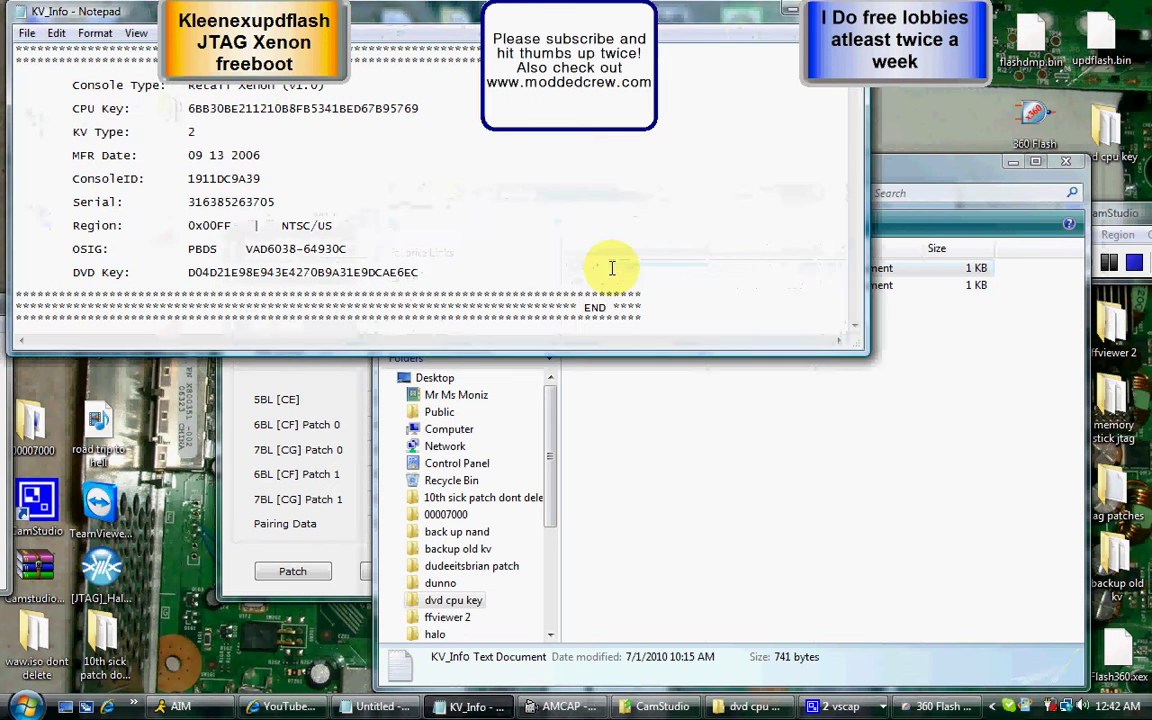
left_click_drag(423, 271, 197, 268)
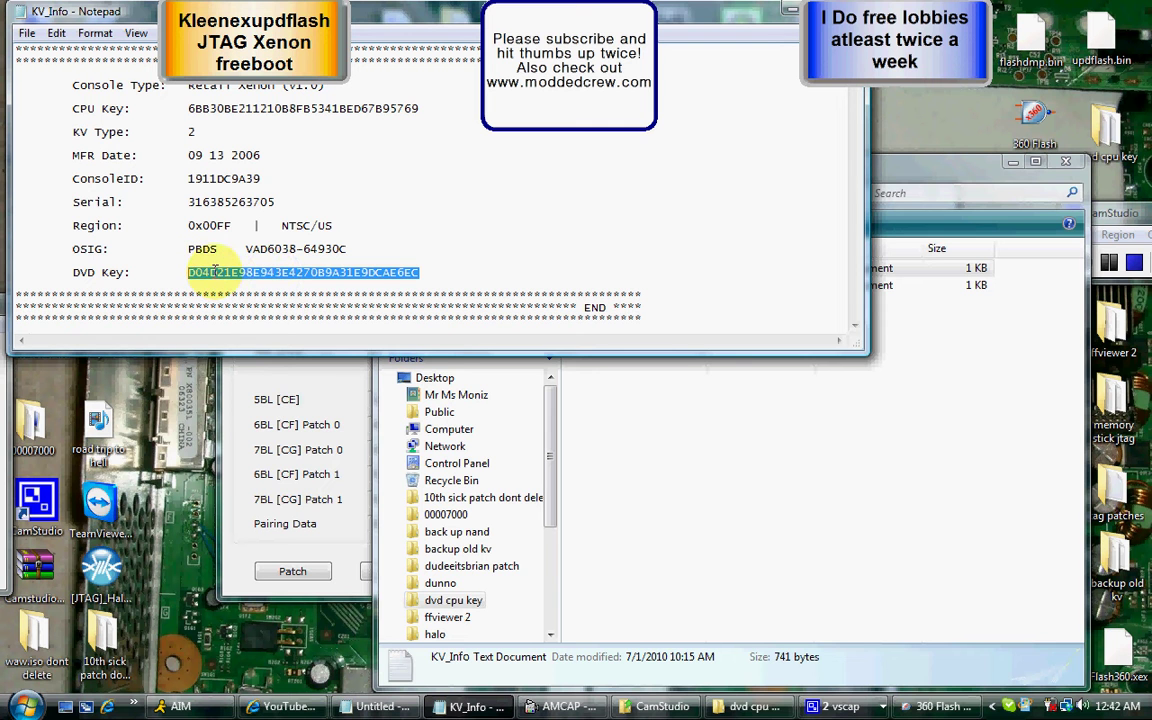
right_click(214, 271)
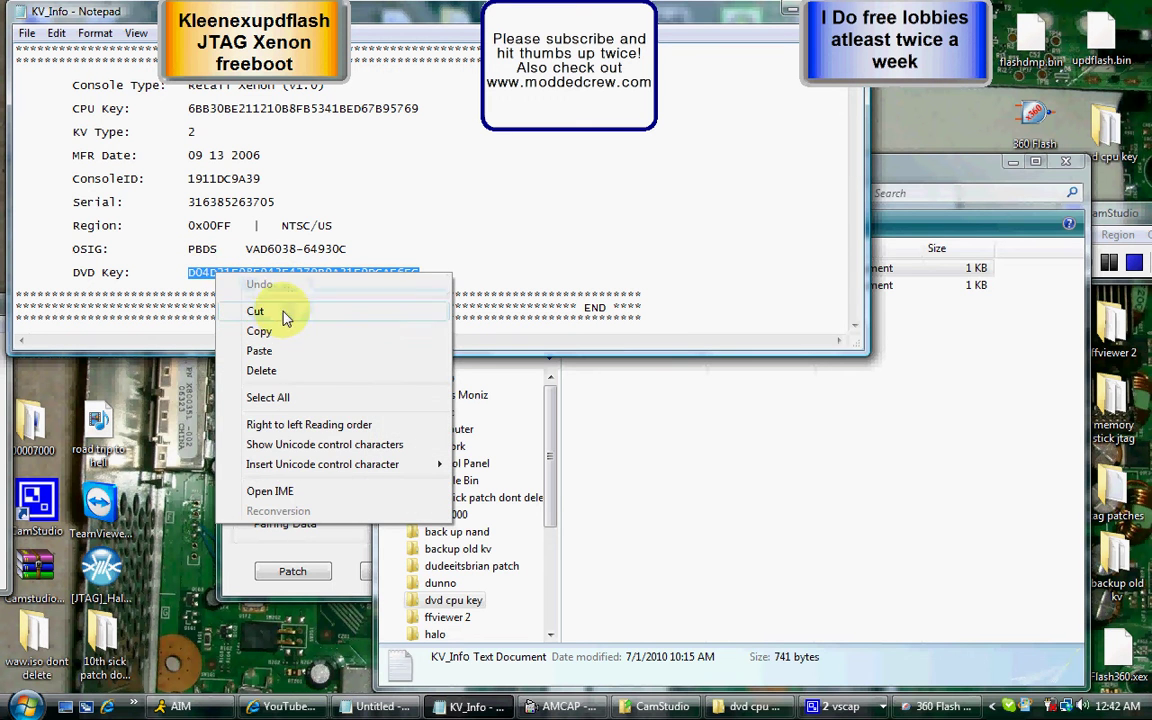
left_click(260, 331)
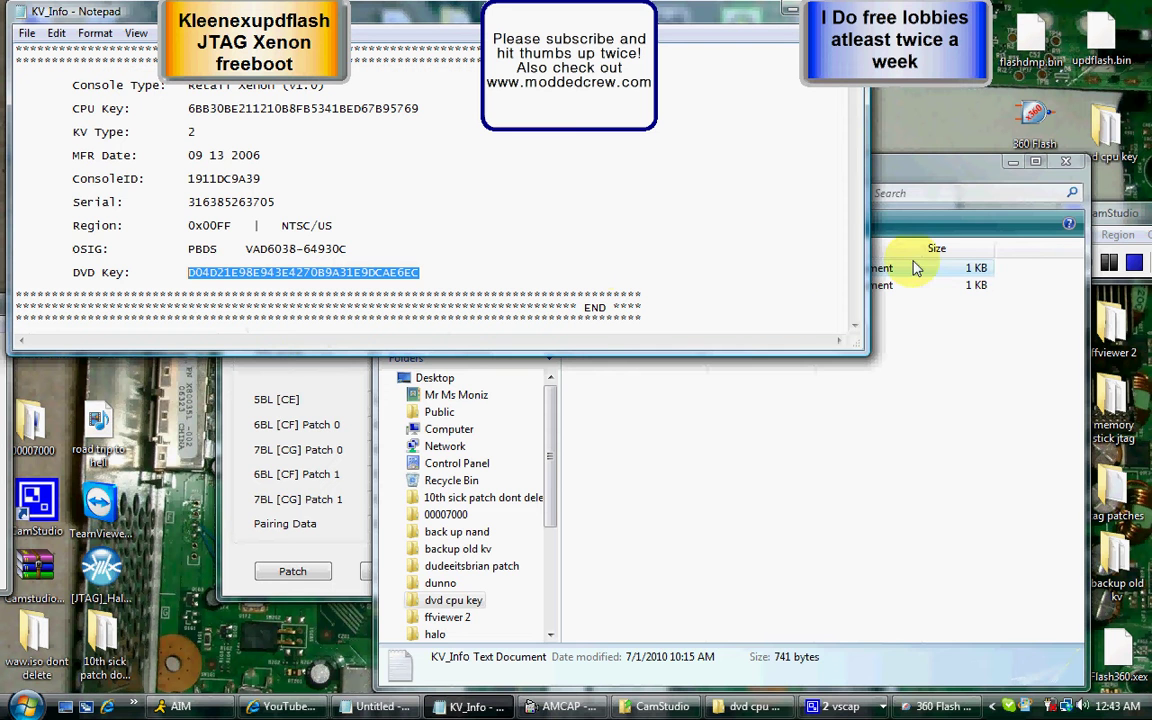
- Replace the DVD Key in the Patch Flash Image settings with the copied DVD key
left_click(343, 398)
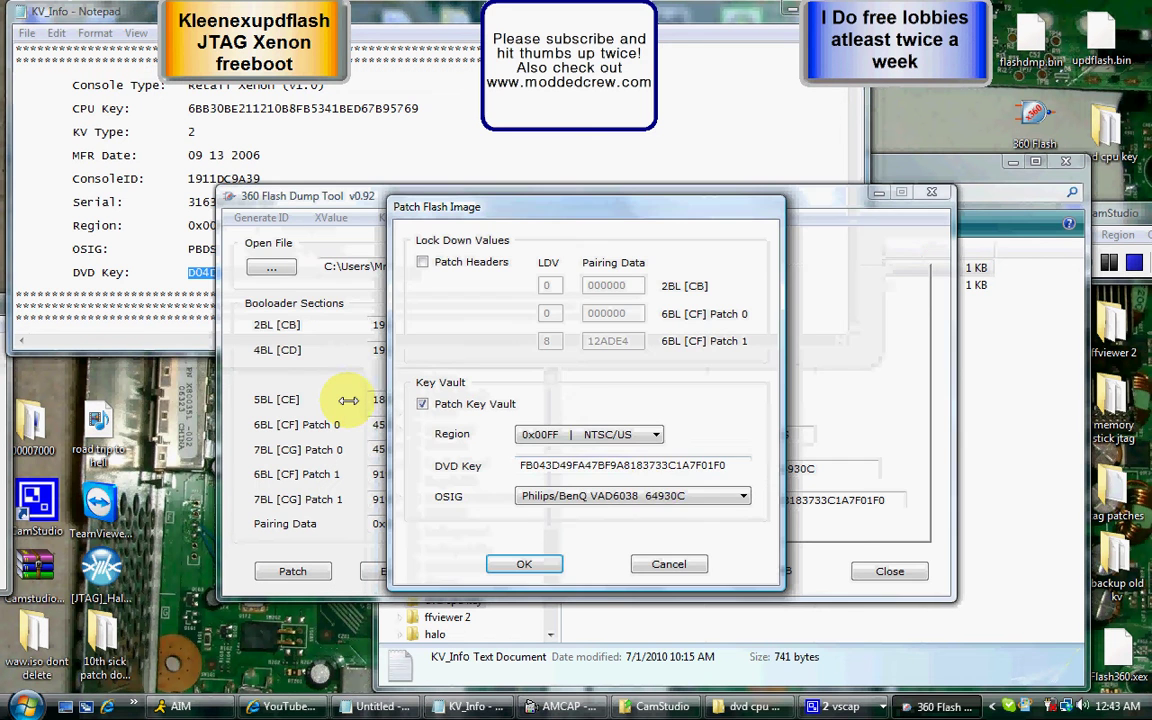
left_click_drag(726, 464, 515, 463)
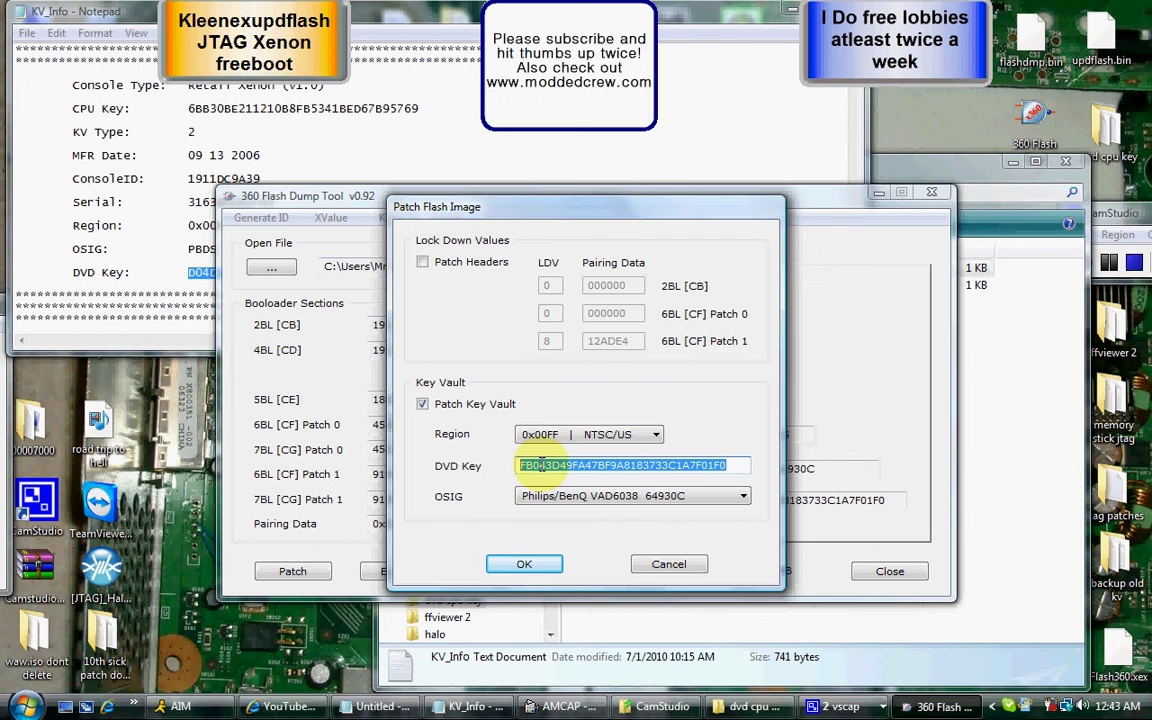
right_click(545, 470)
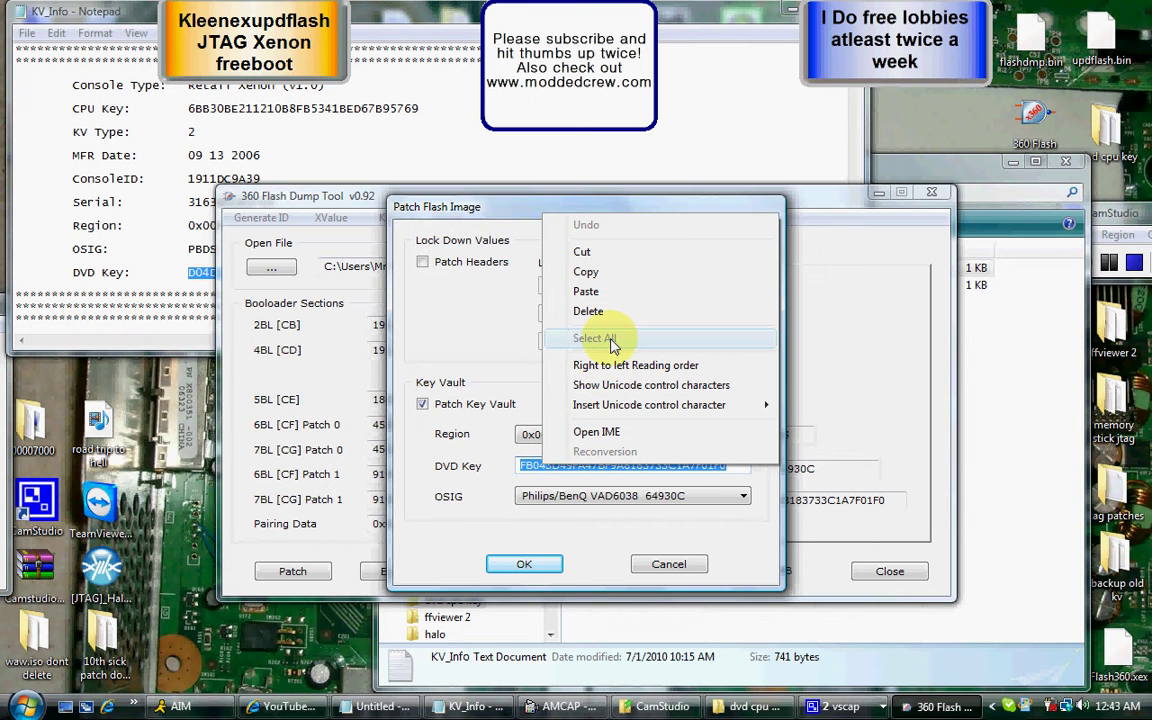
left_click(608, 292)
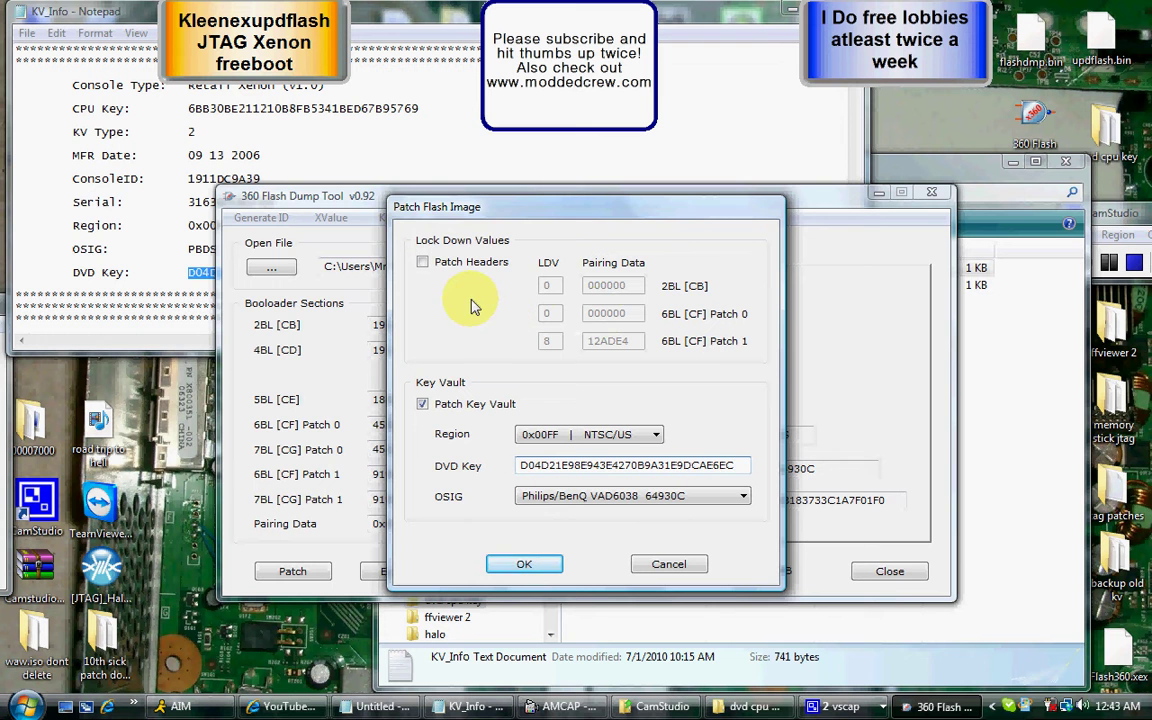
- Bring up the KV_Info text file to check the console's region, OSIG and DVD key details, and close it
left_click(451, 147)
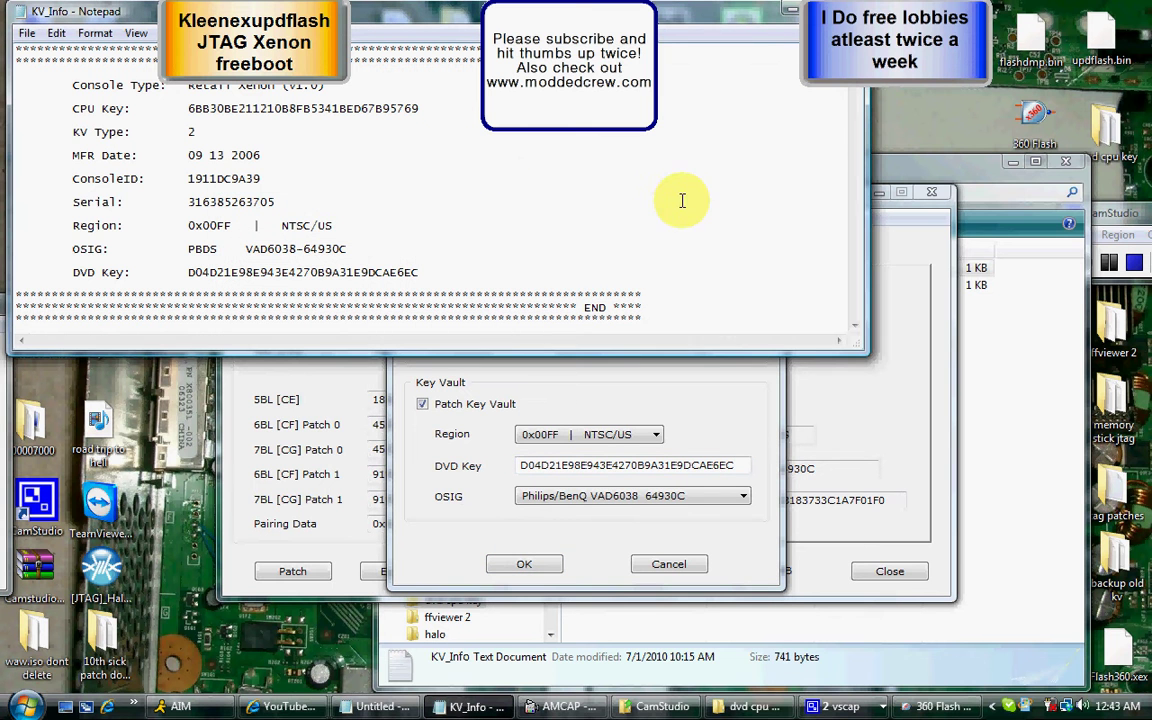
left_click_drag(752, 18, 798, 162)
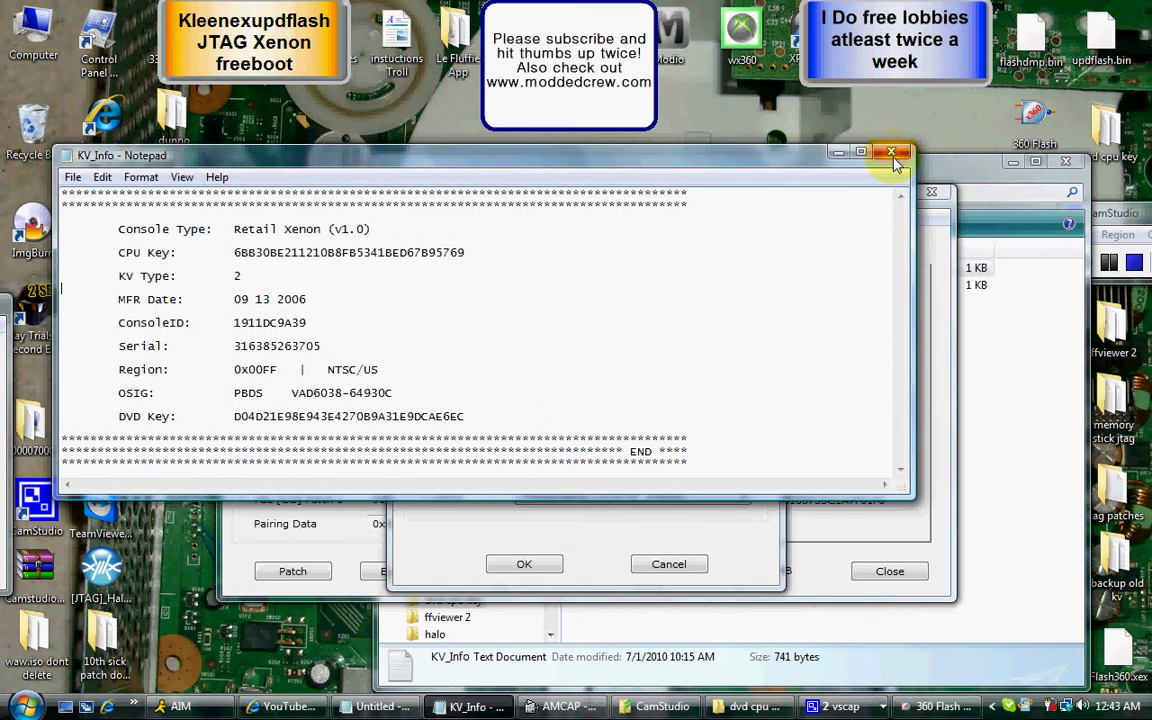
left_click(892, 153)
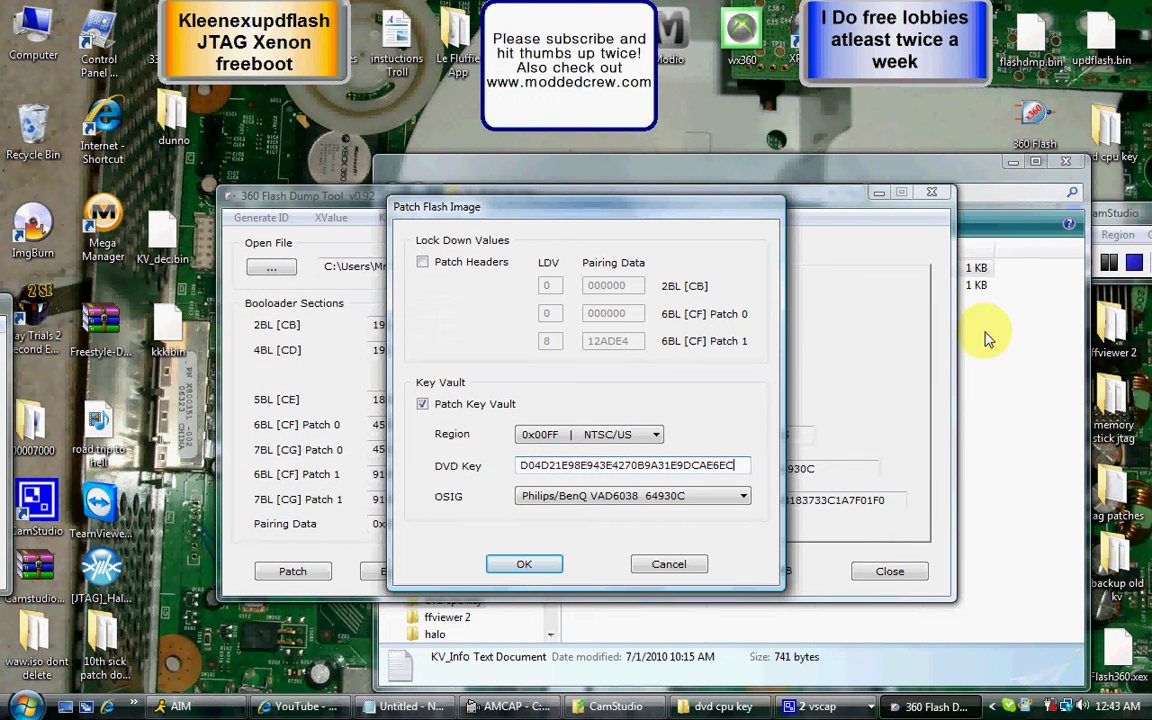
- Look up the DVD drive model in the jtag dvd brand text file and set OSIG to Philips/BenQ VAD6038 64930C
left_click(1035, 438)
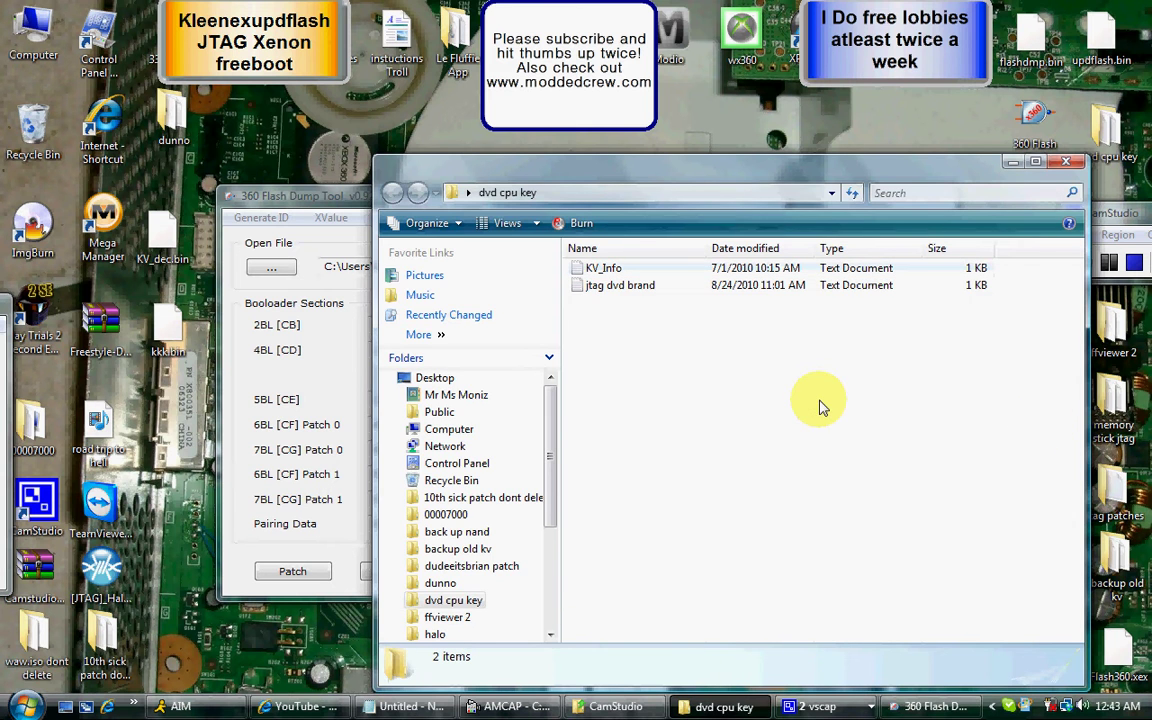
left_click(603, 290)
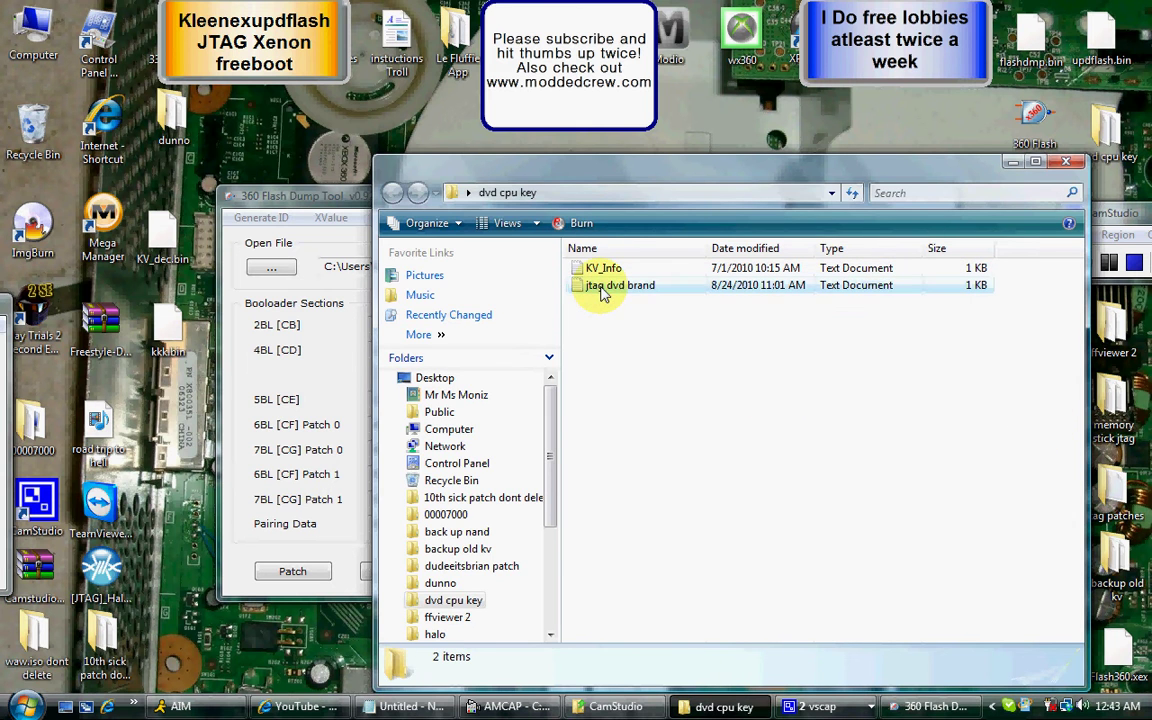
double_click(603, 290)
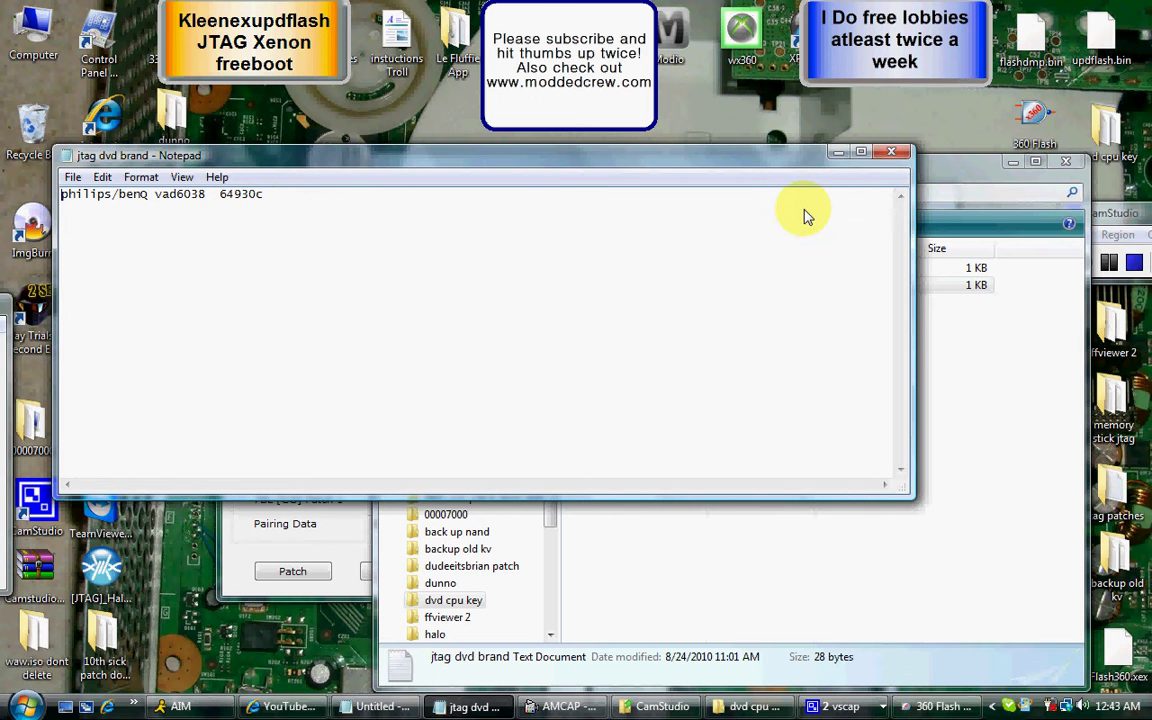
left_click(891, 152)
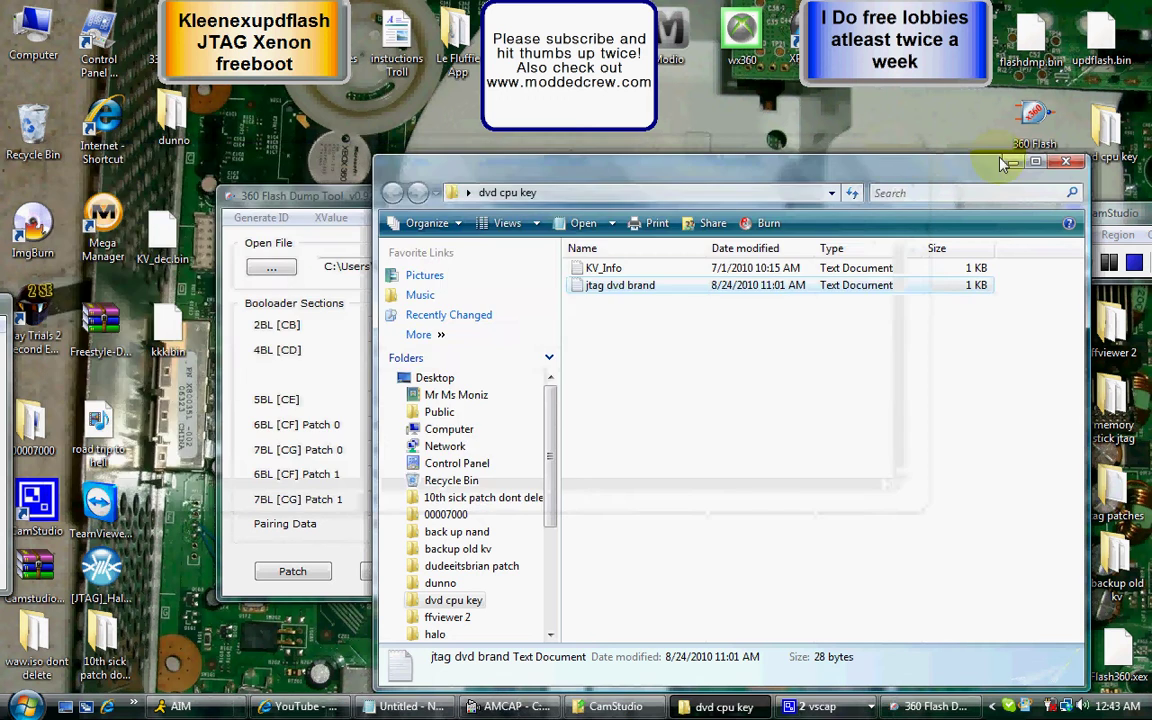
left_click(1066, 161)
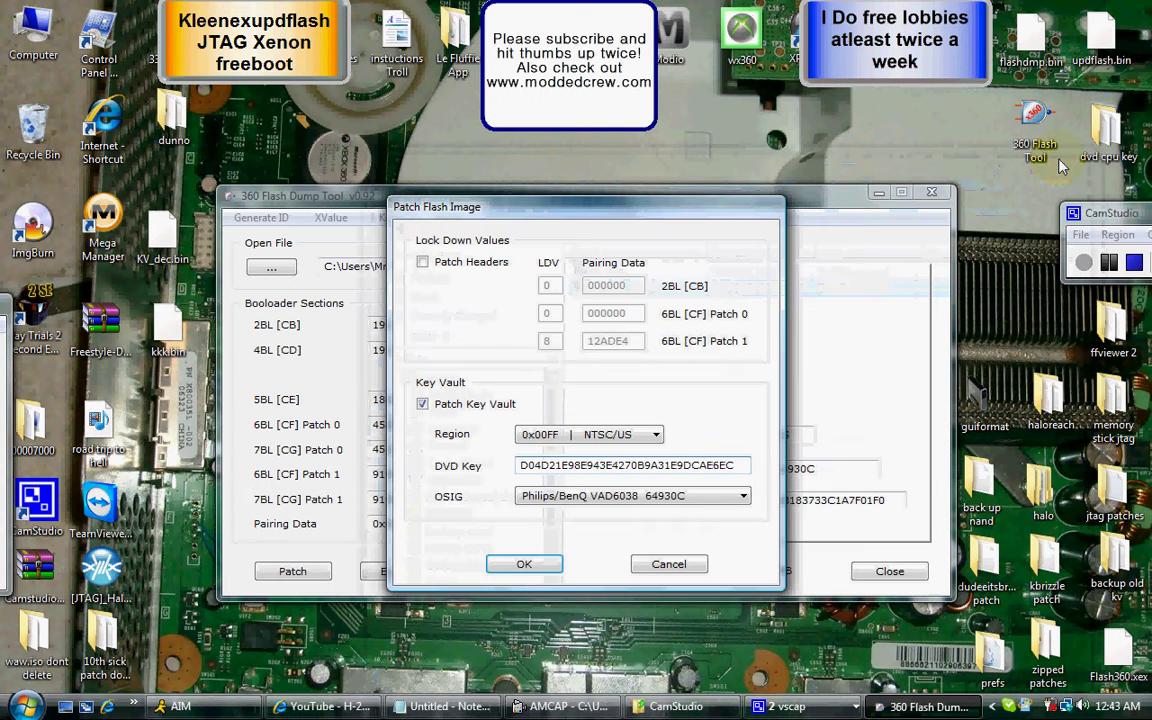
left_click(745, 497)
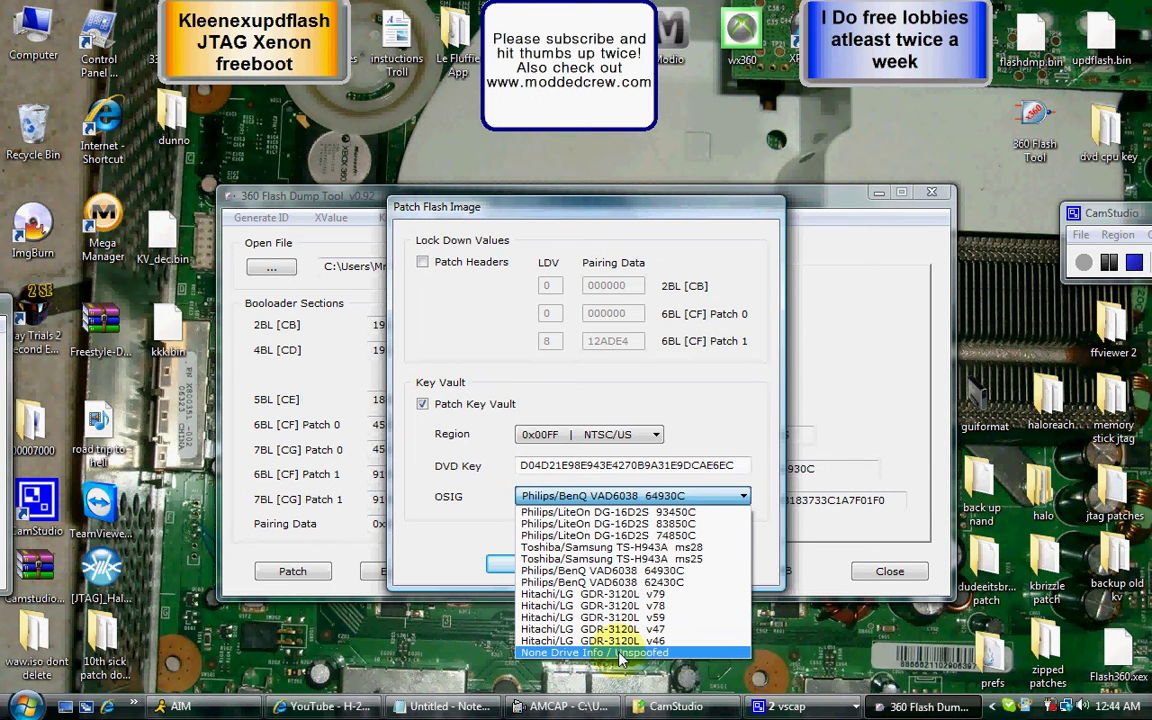
left_click(632, 571)
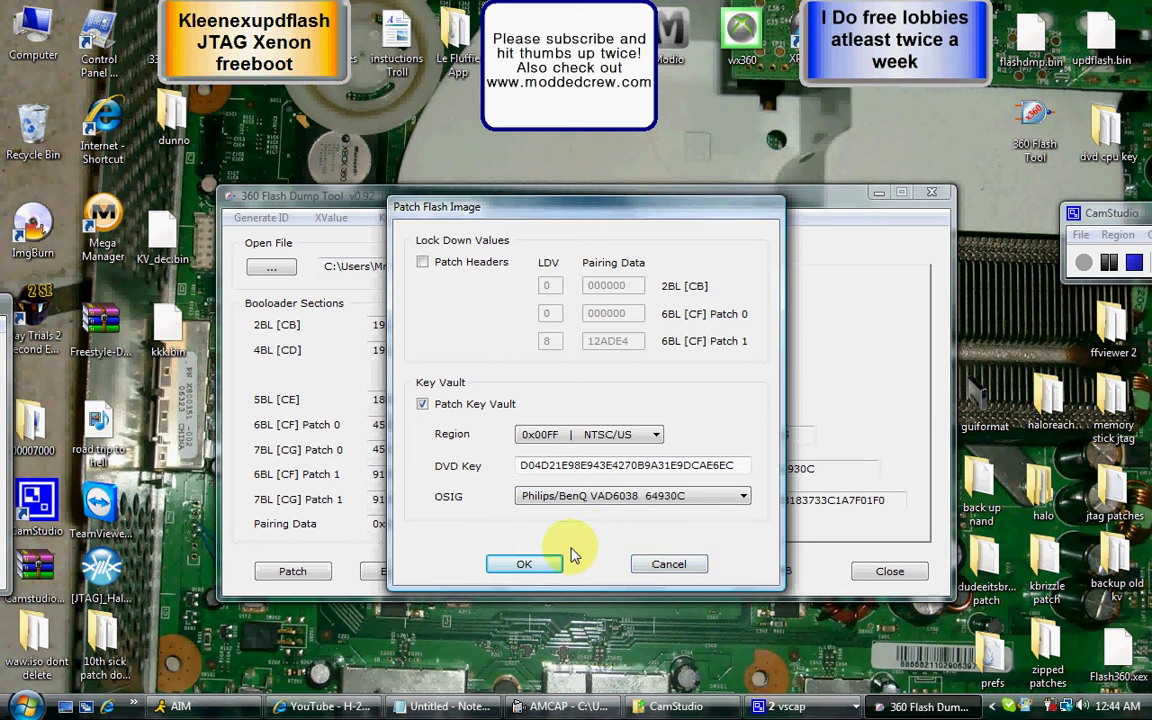
- Apply the patch, save the image to the Desktop as updflash, replacing the existing file, and close the flash dump tool
left_click(524, 566)
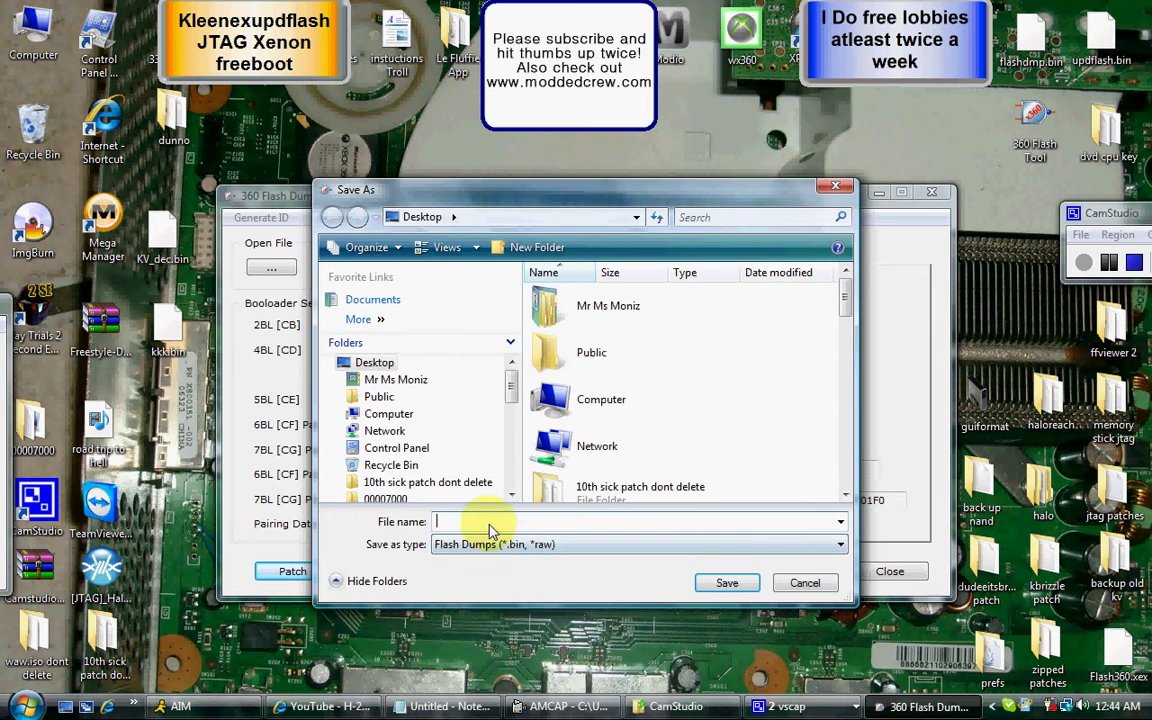
left_click(376, 365)
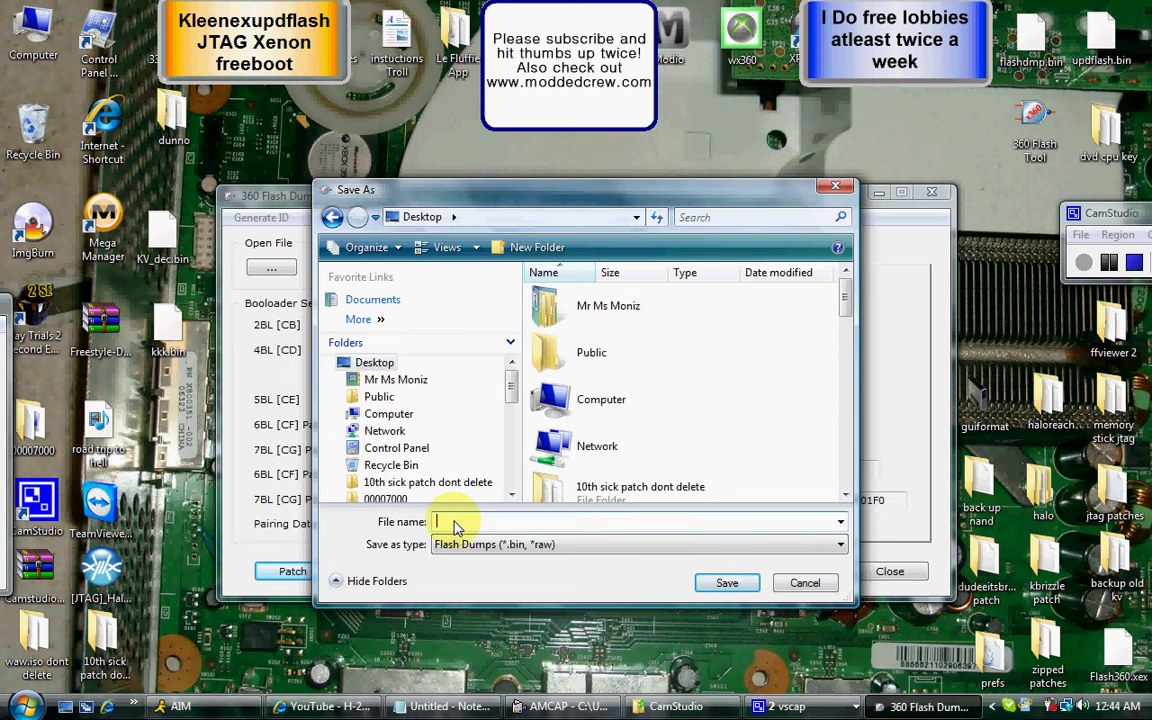
type("updflash")
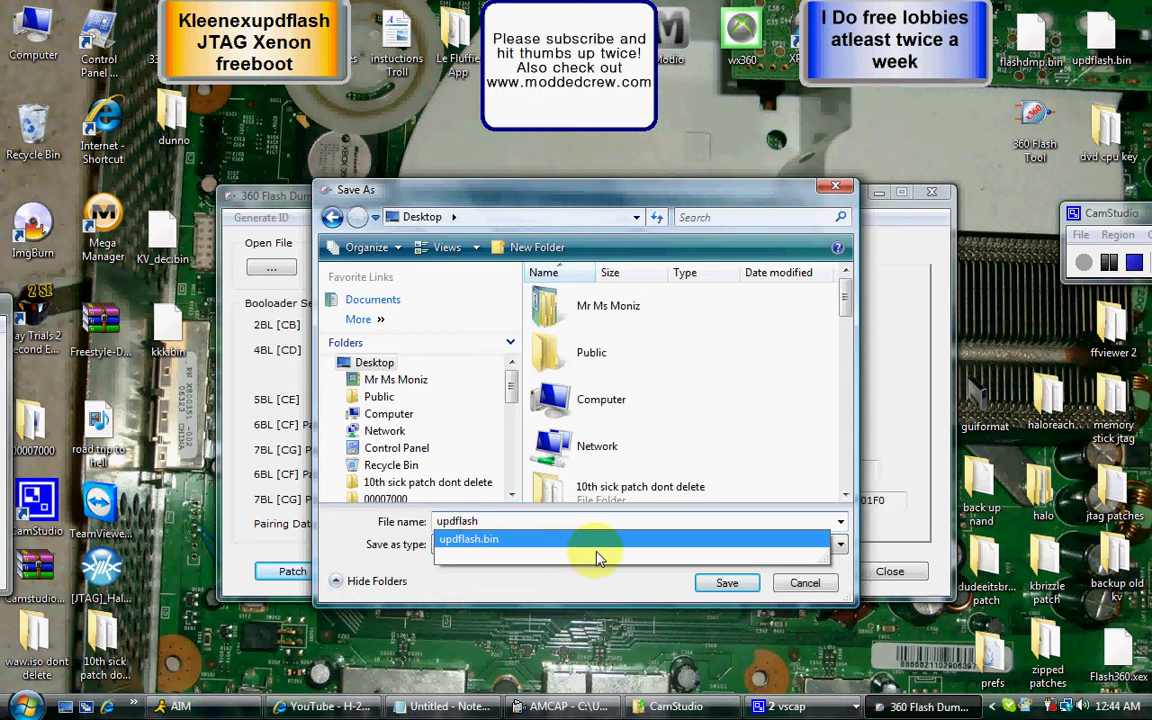
left_click(640, 589)
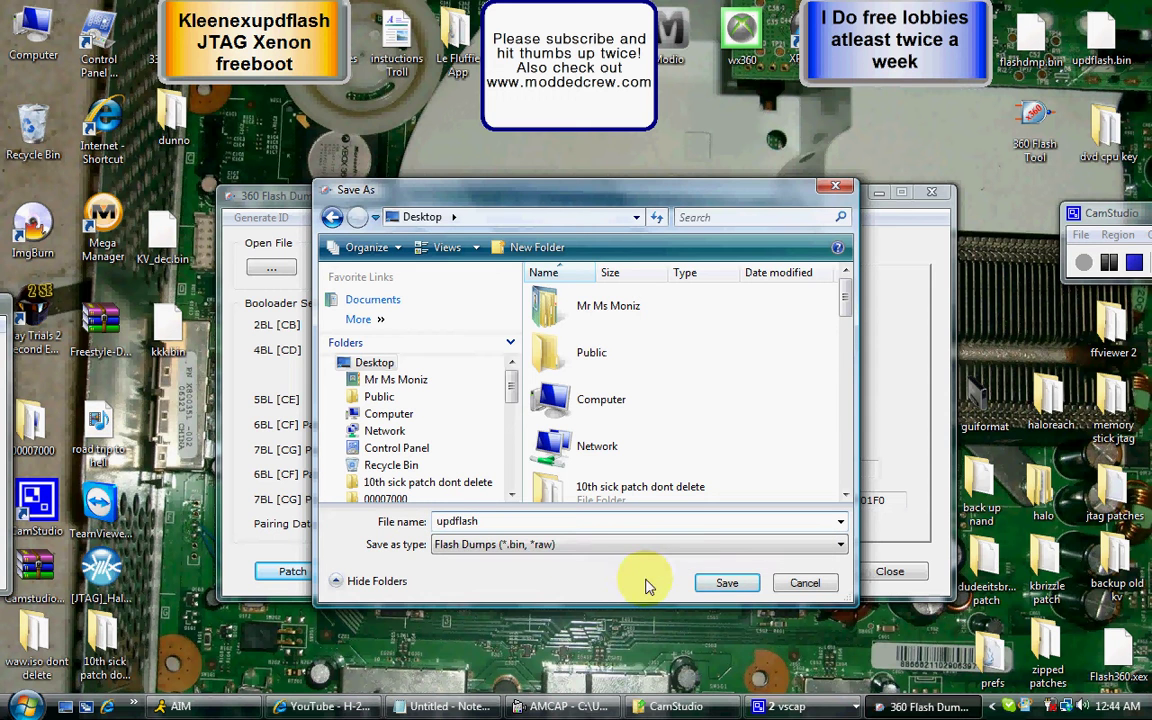
left_click(727, 584)
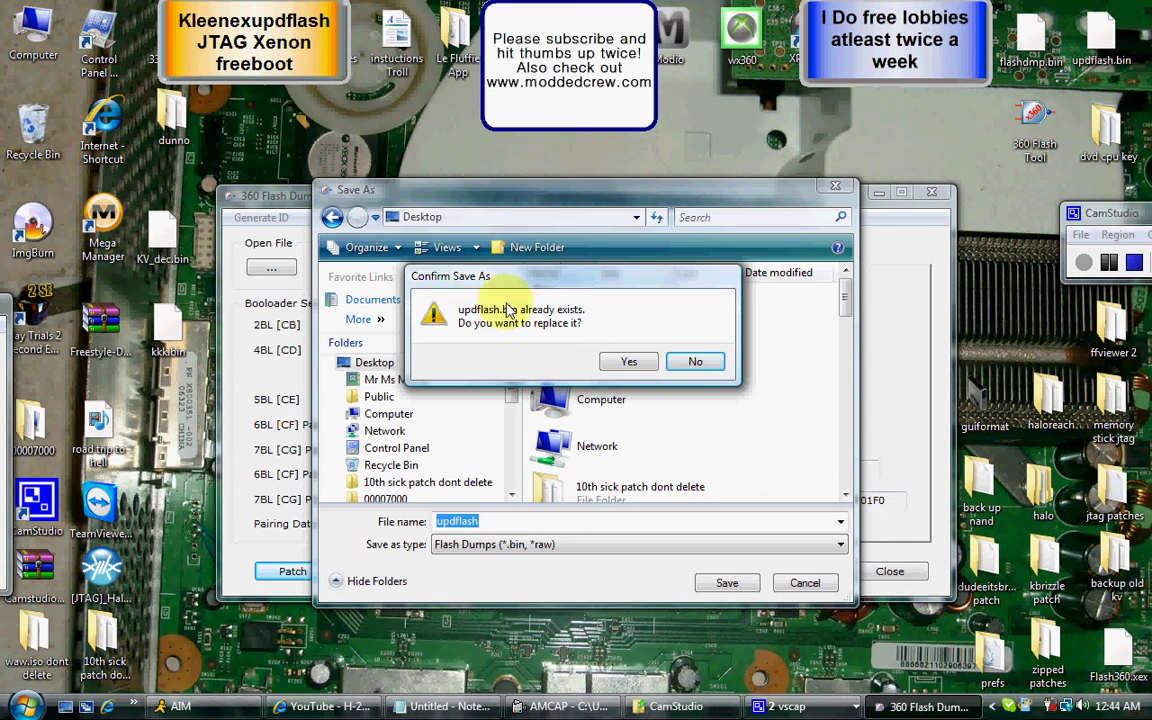
left_click(630, 362)
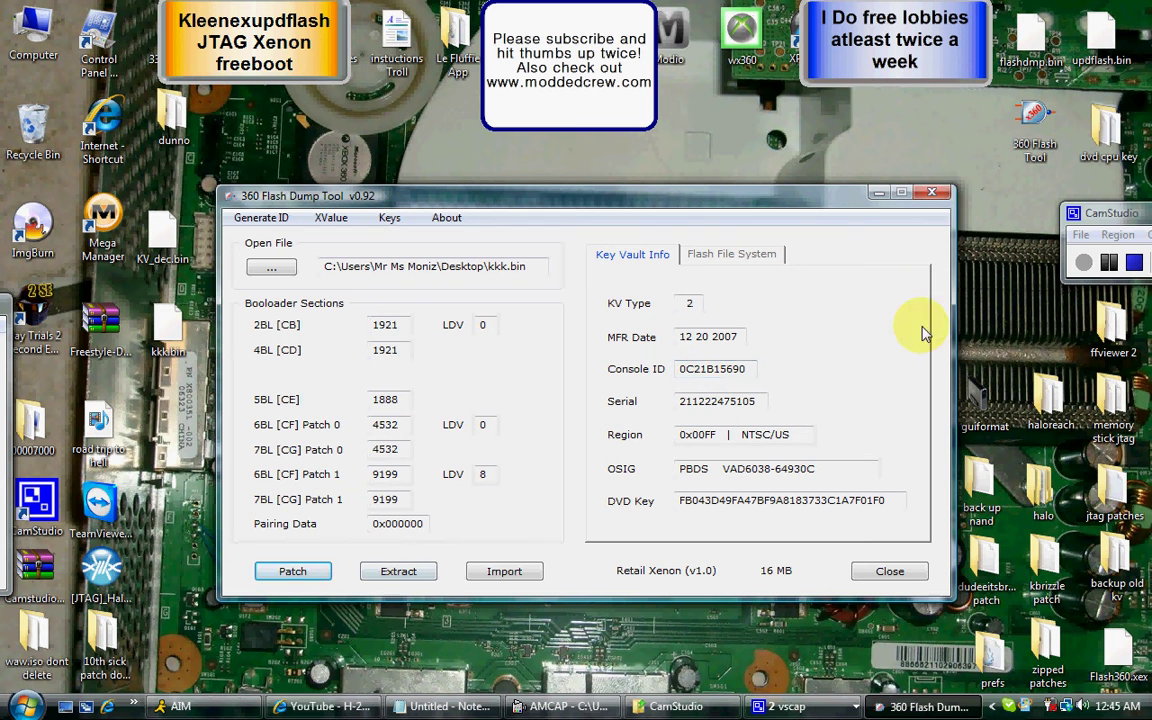
left_click(937, 197)
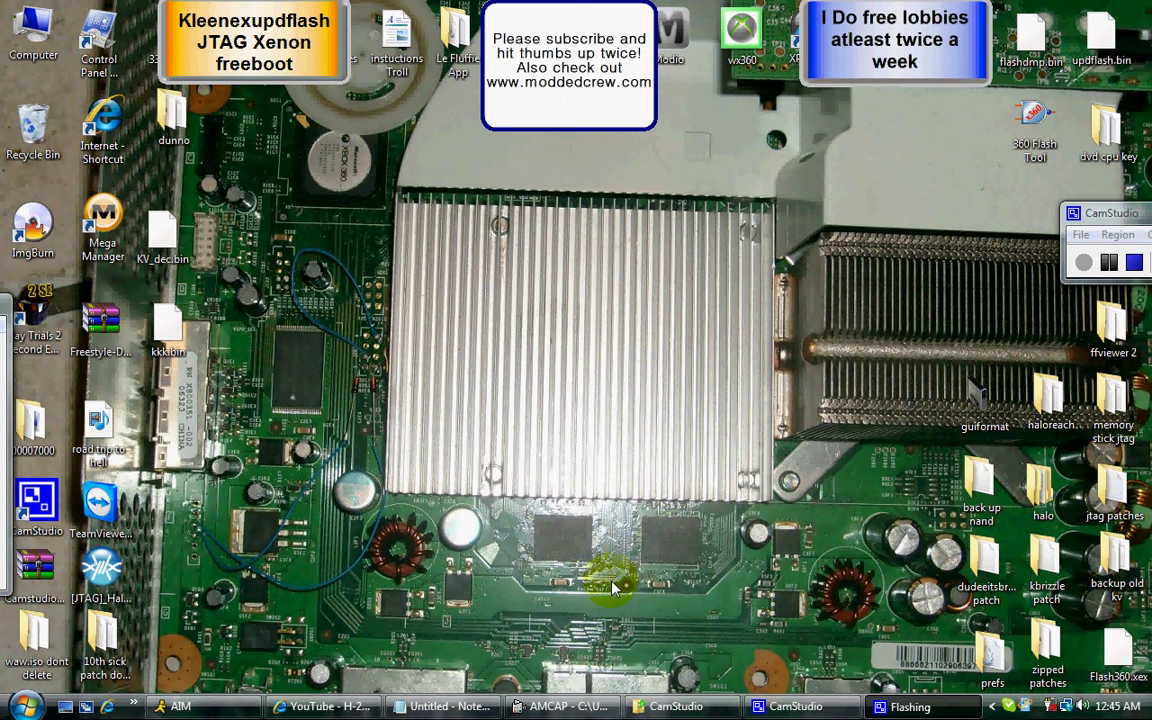
- Open Removable Disk (H:) and copy updflash.bin from the desktop to its root
double_click(33, 35)
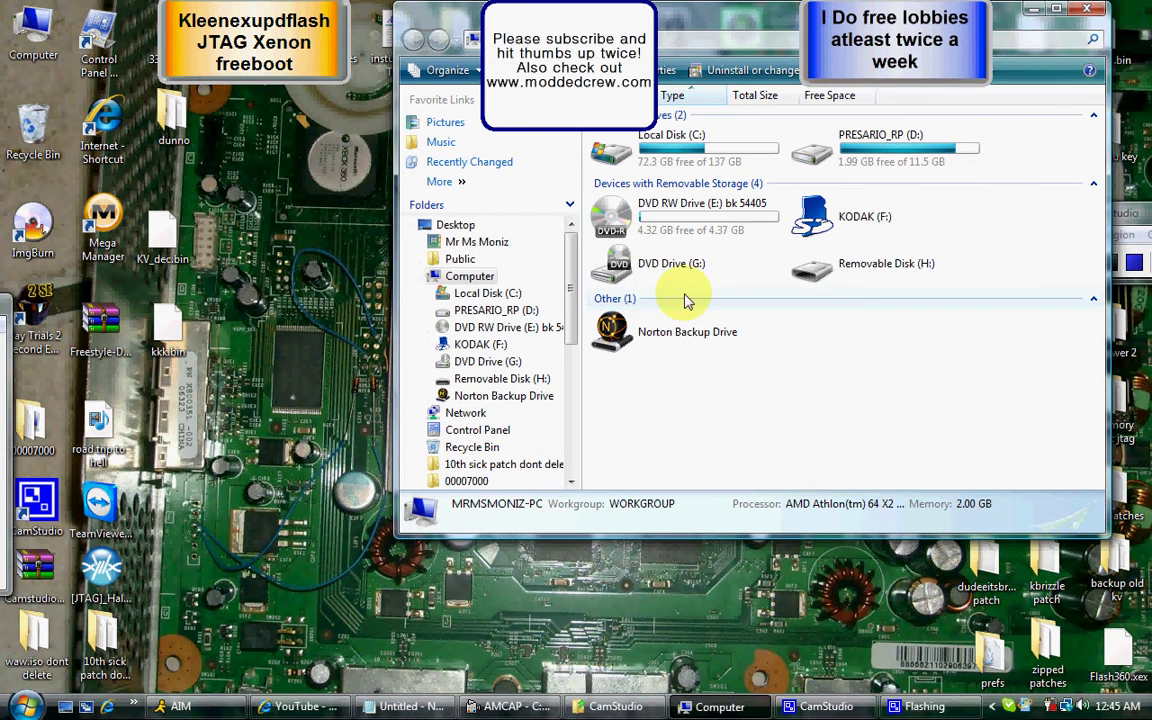
double_click(818, 257)
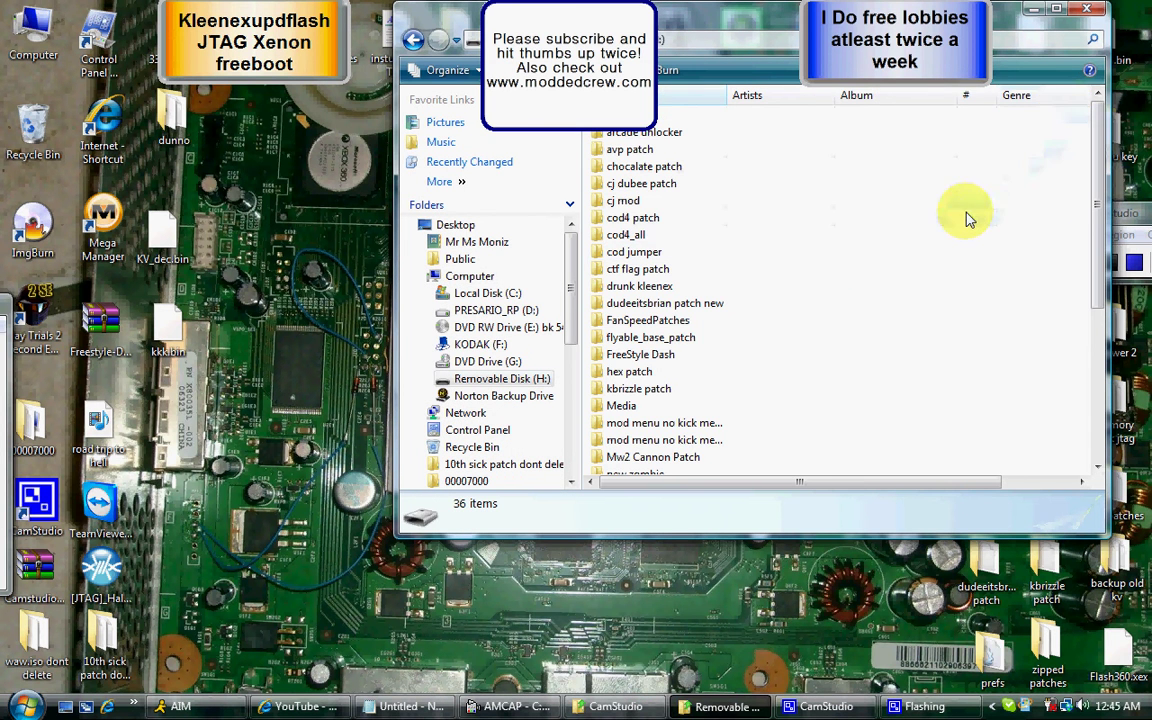
left_click_drag(772, 22, 584, 134)
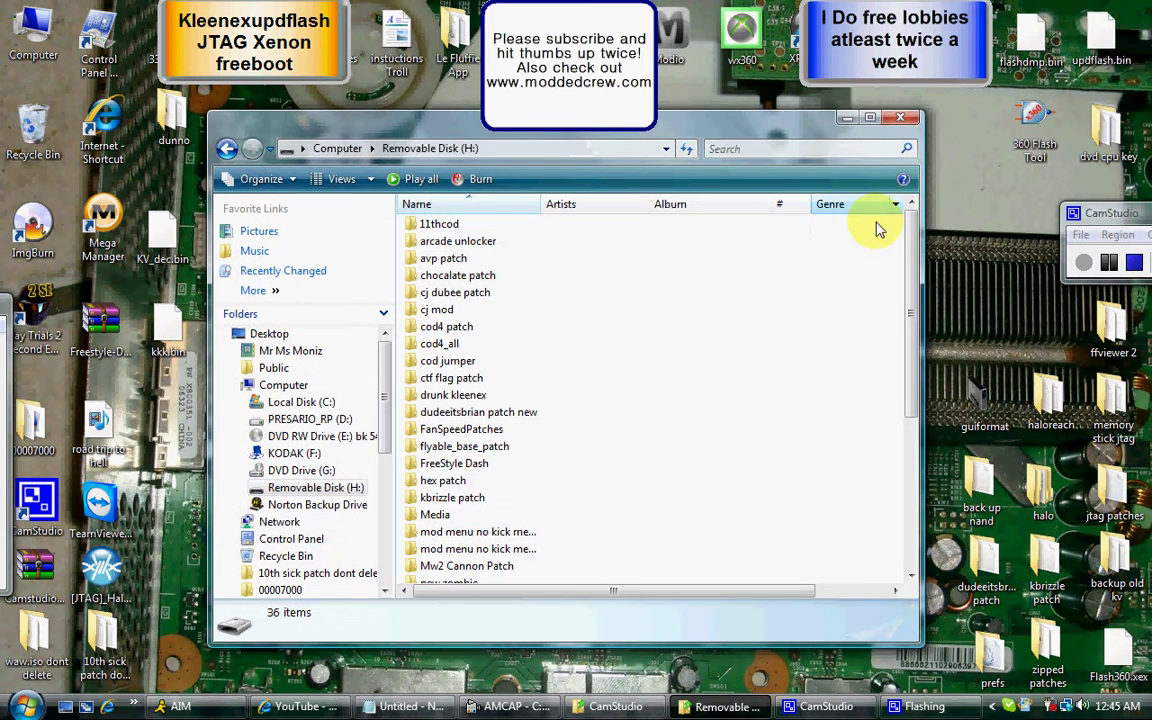
left_click_drag(910, 237, 903, 384)
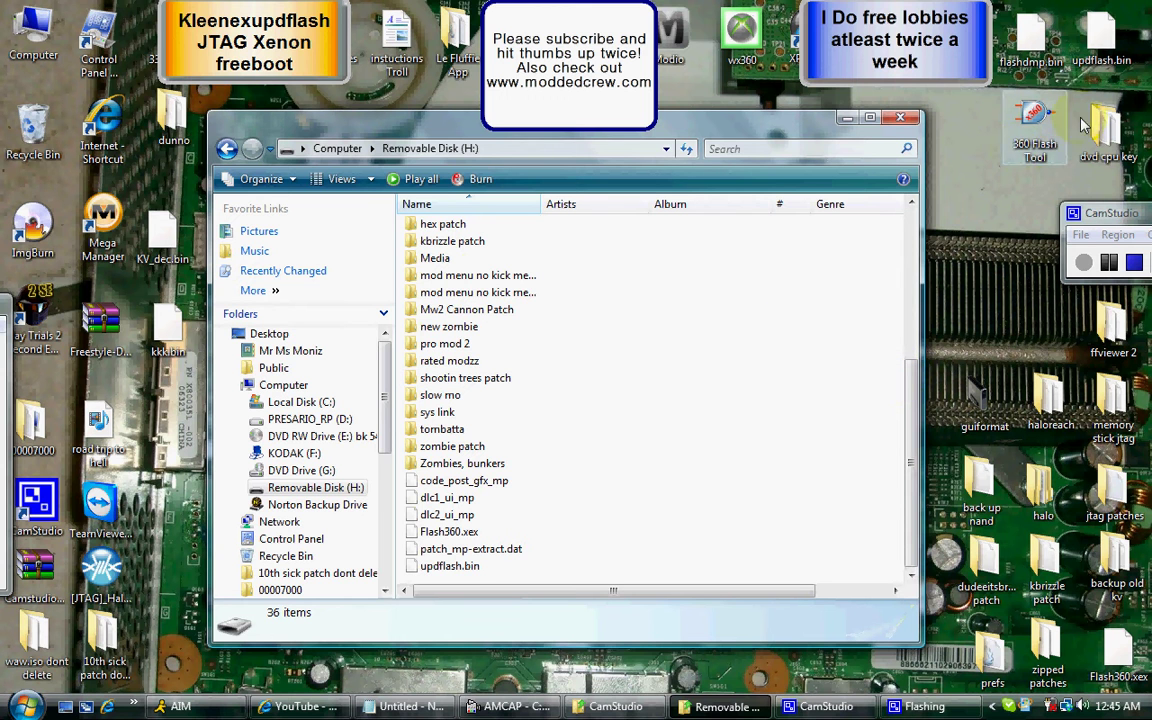
left_click_drag(1110, 45, 852, 347)
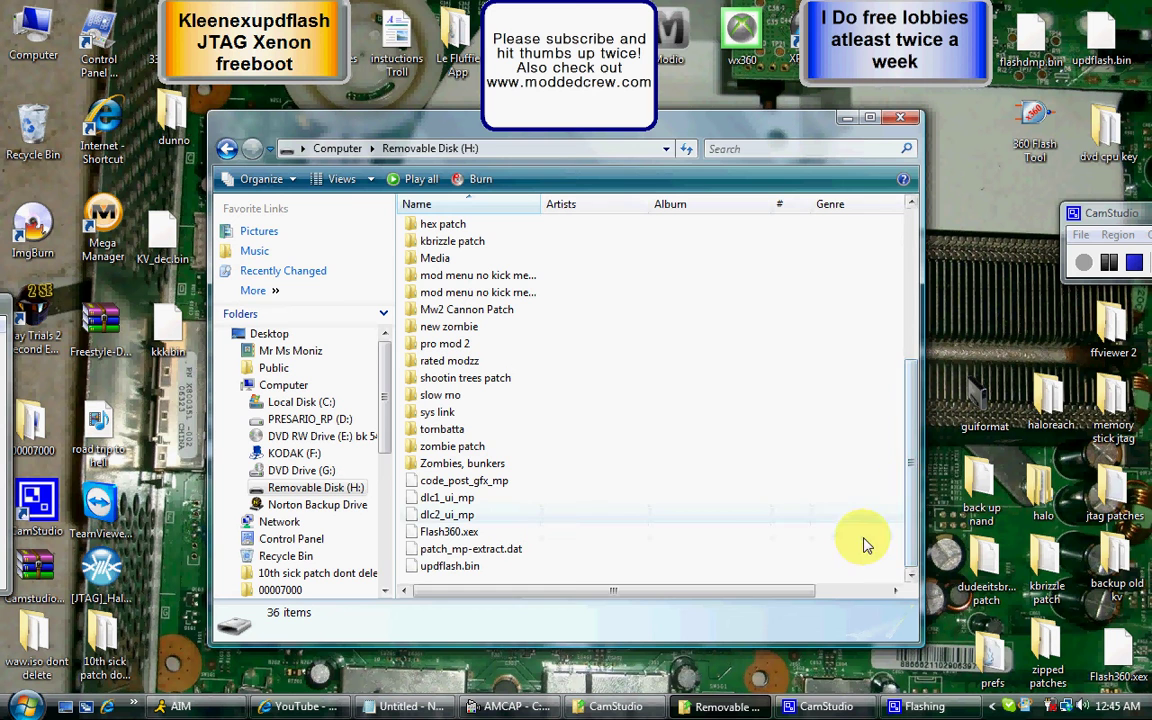
left_click_drag(911, 545, 913, 338)
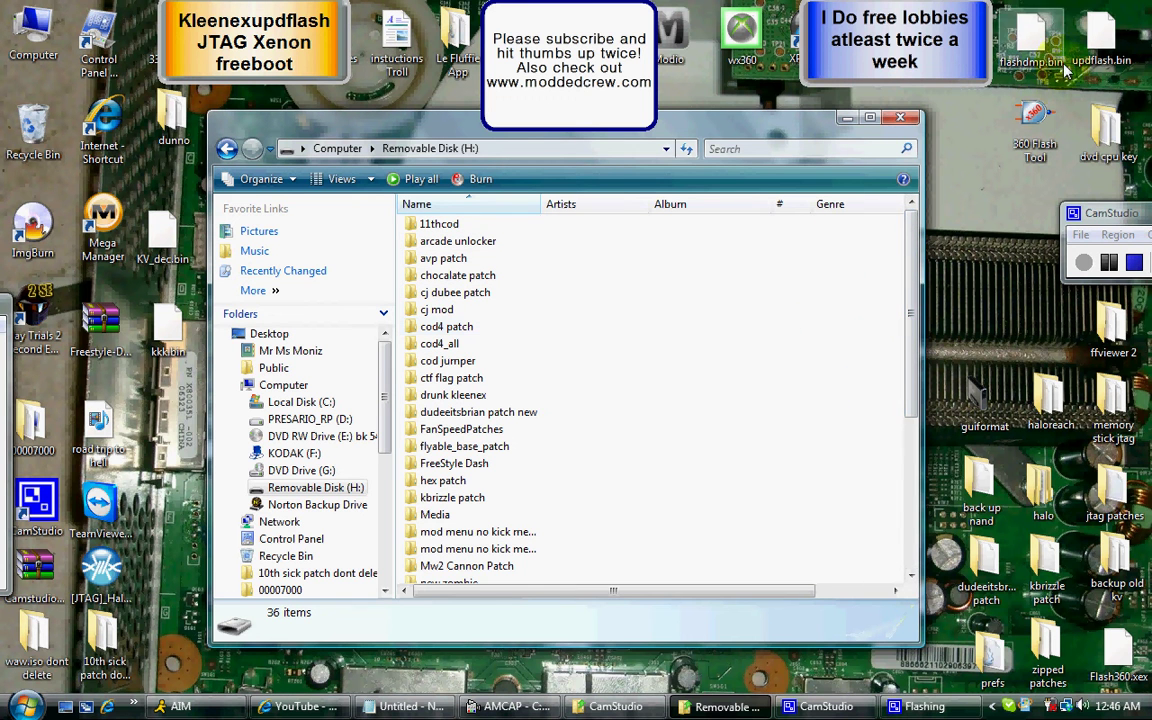
- Check the modified date in the properties of the desktop's updflash.bin, and close the removable disk window
right_click(1105, 38)
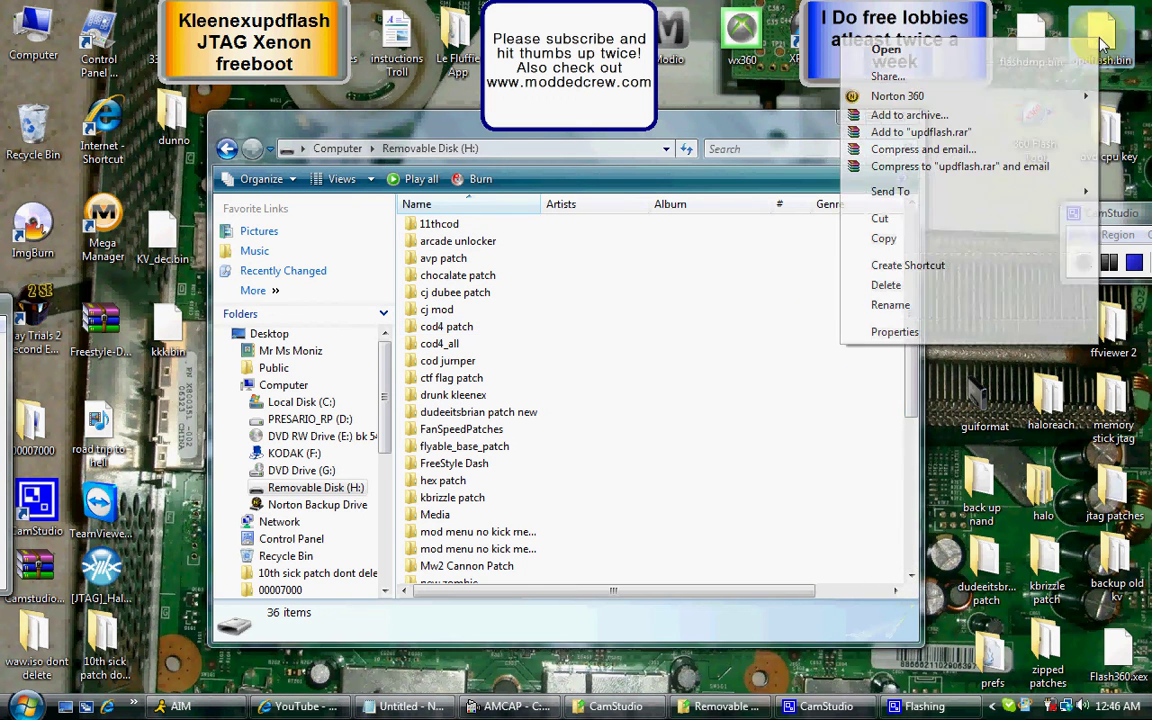
left_click(938, 331)
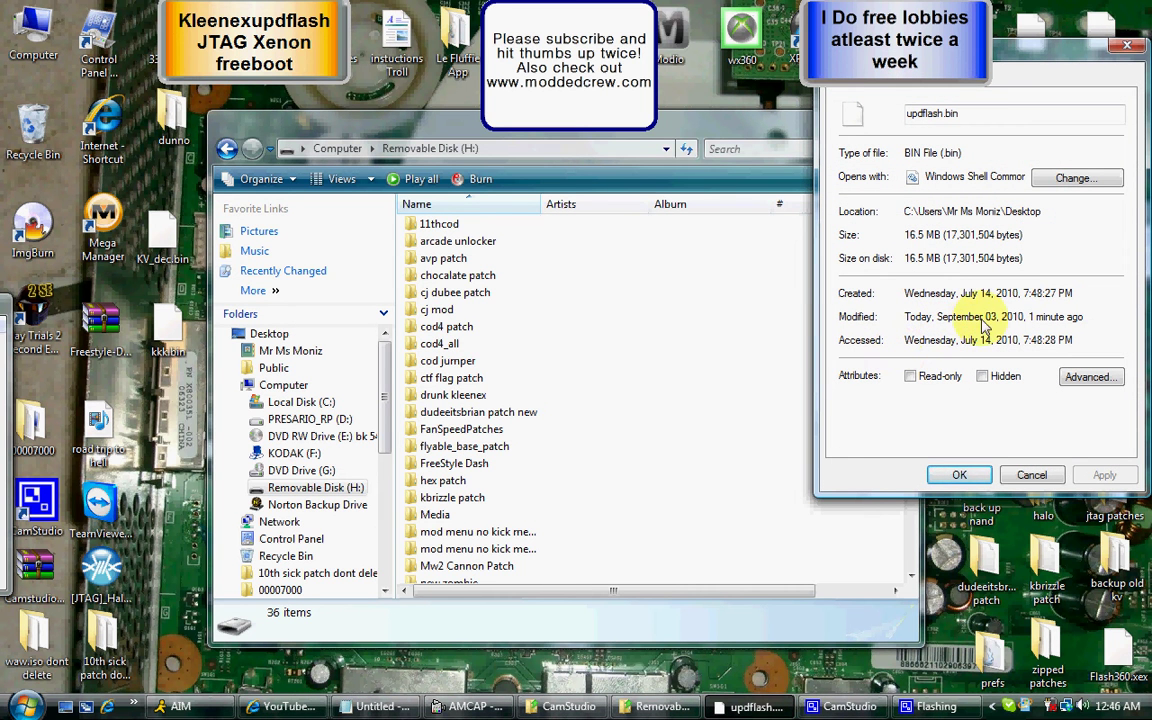
left_click(1031, 475)
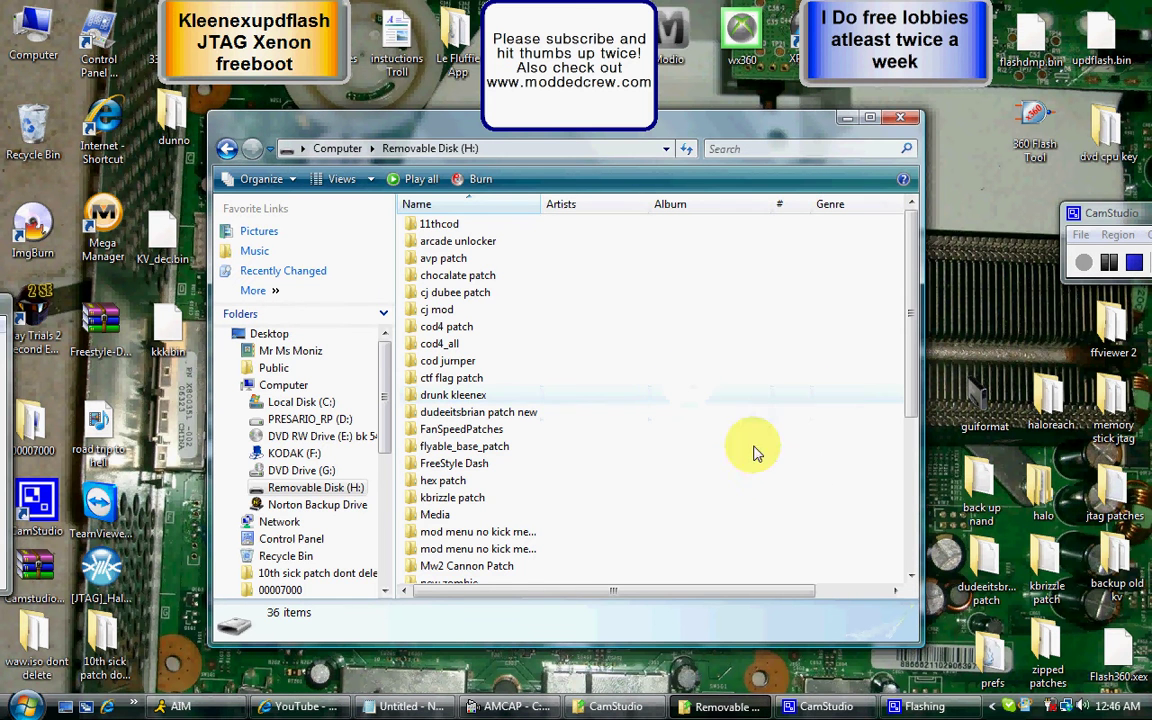
left_click(900, 119)
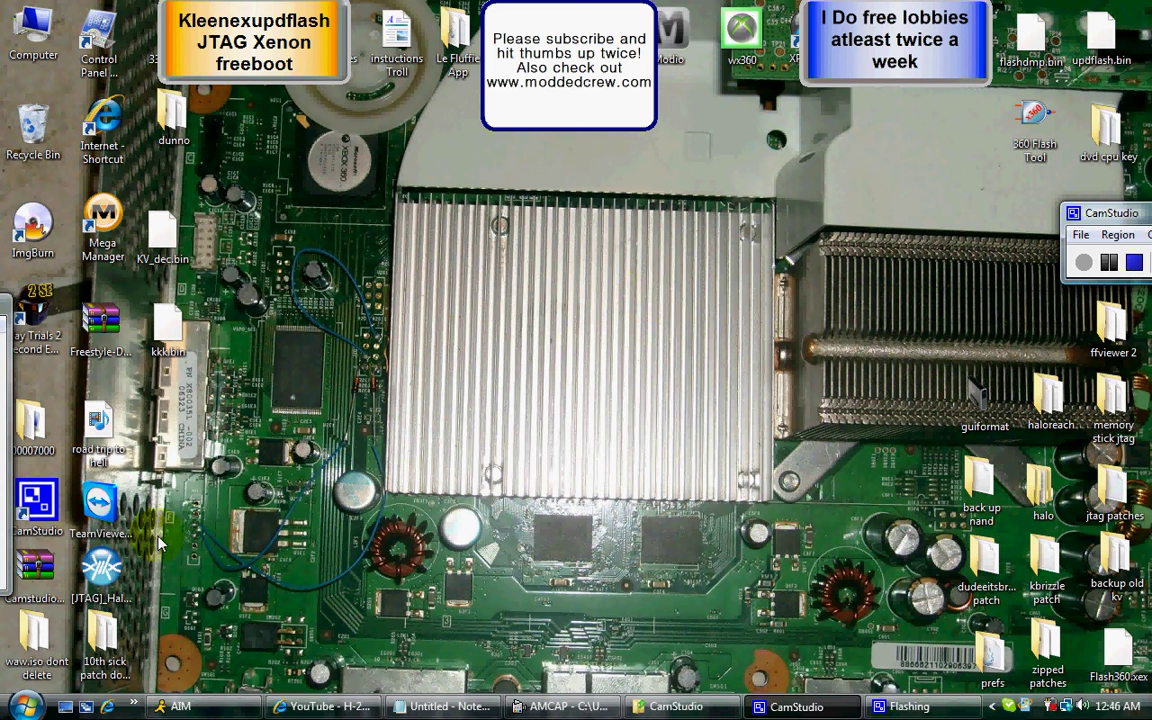
left_click(27, 707)
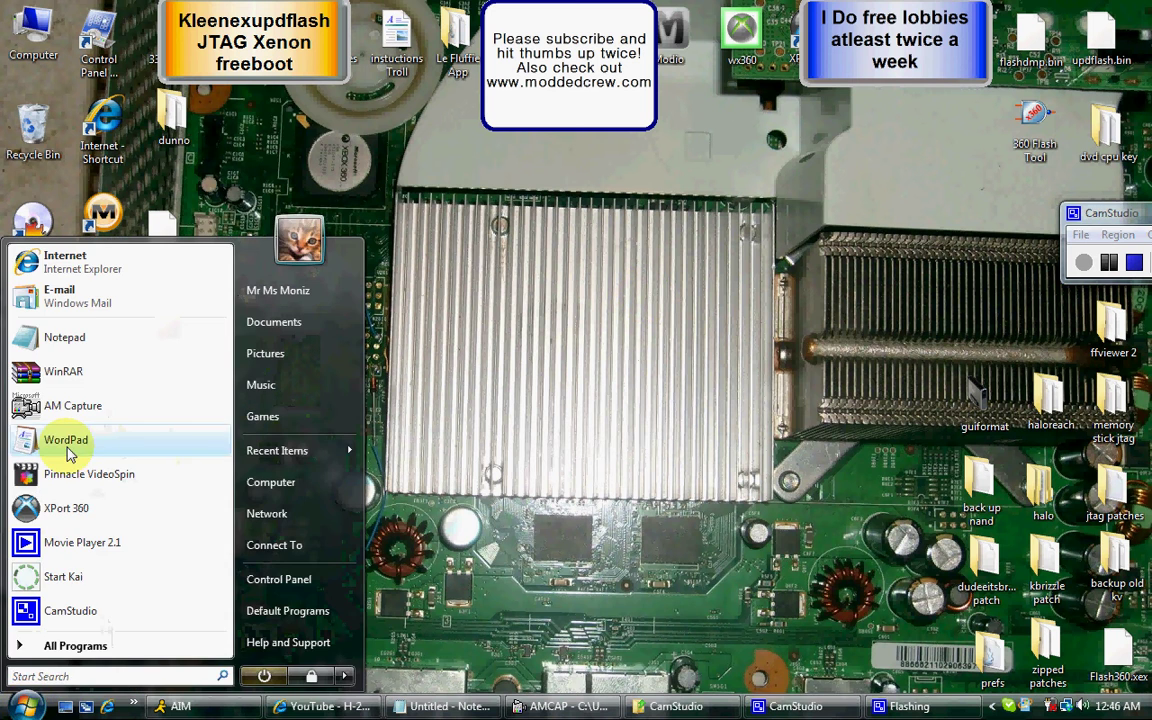
left_click(66, 405)
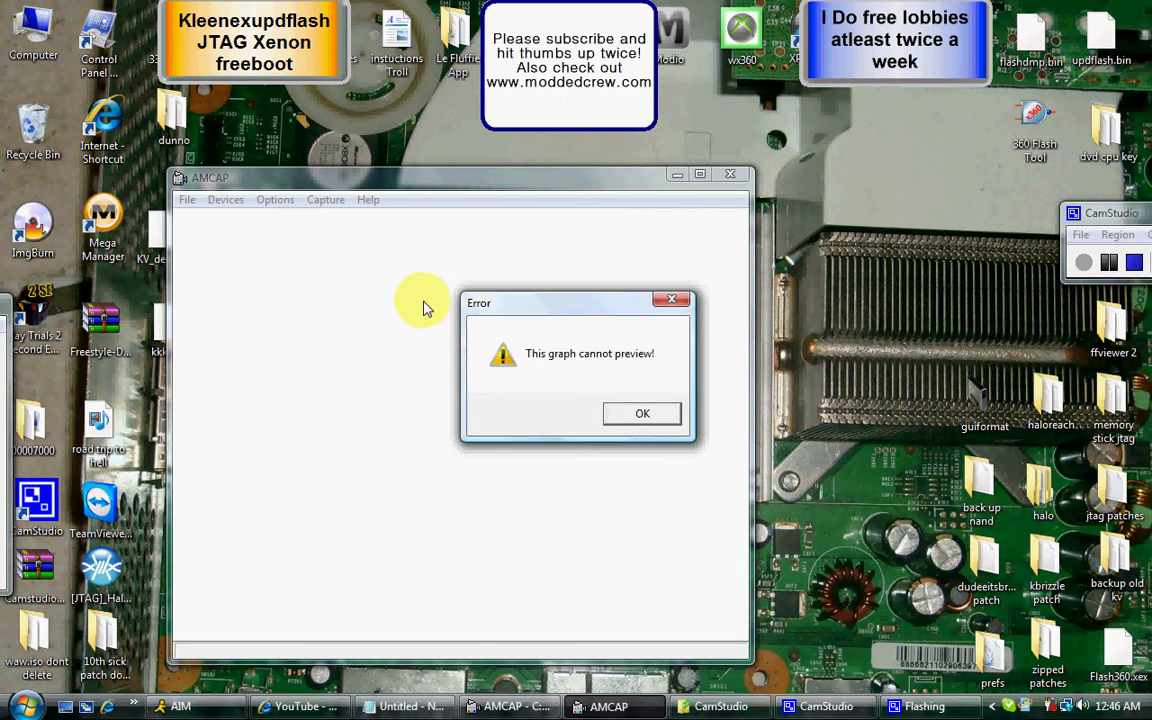
left_click(638, 415)
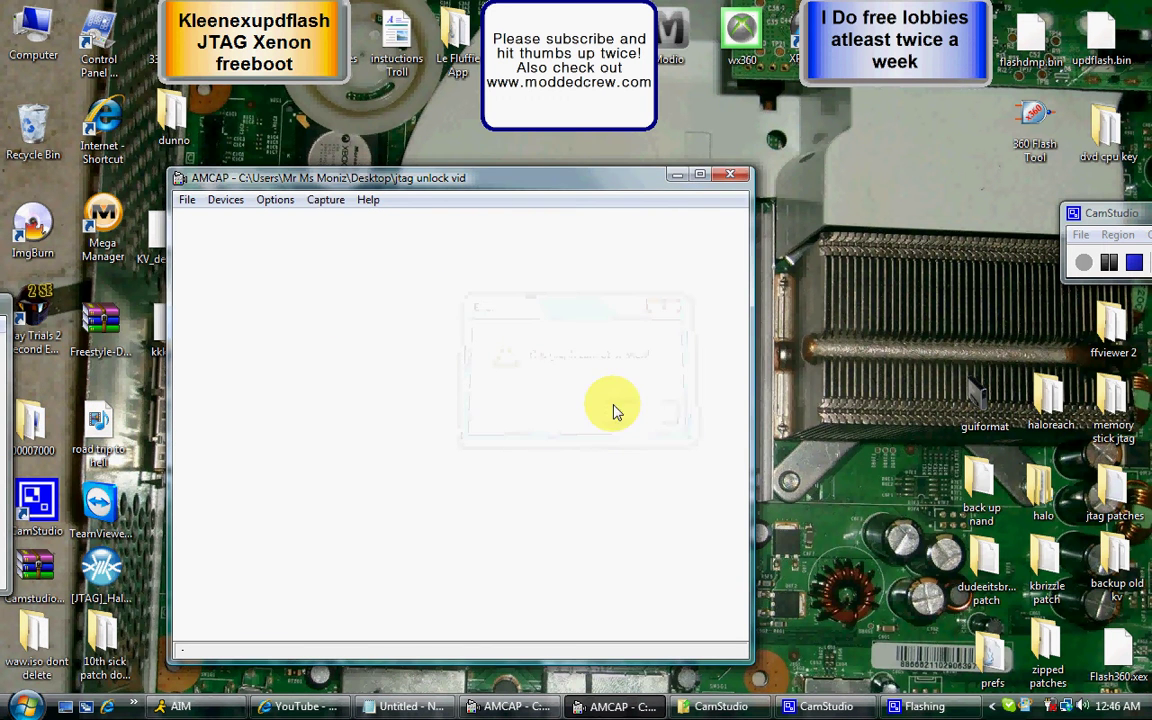
left_click(324, 205)
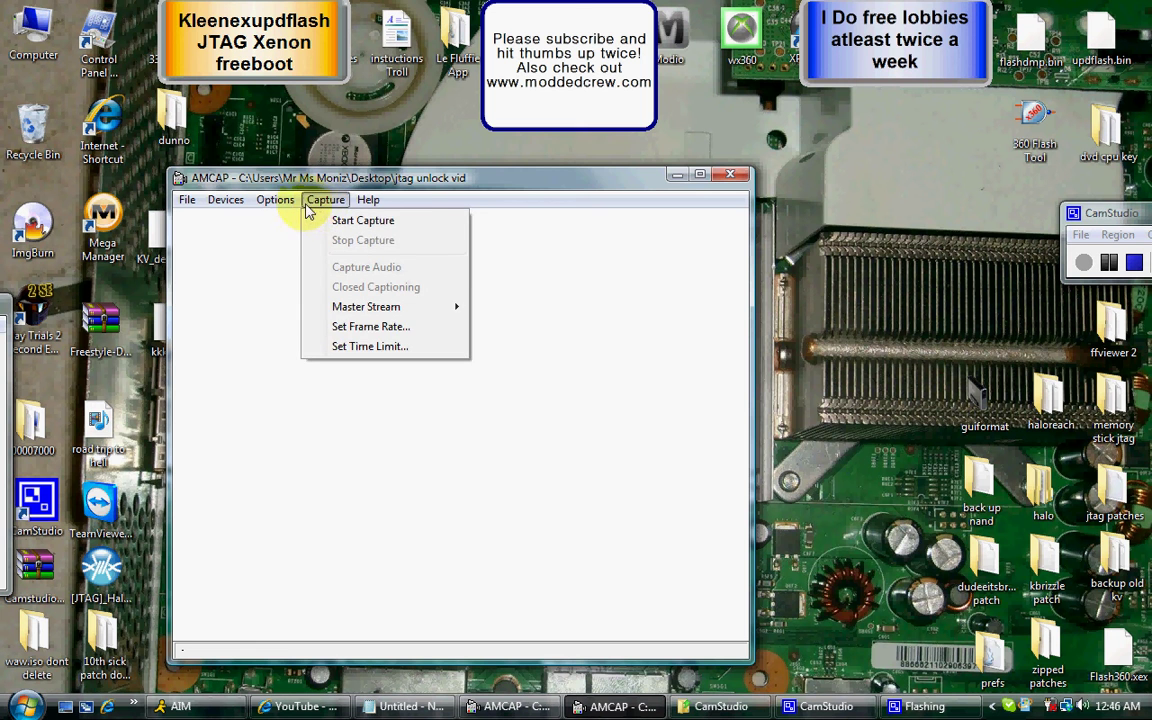
mouse_move(283, 205)
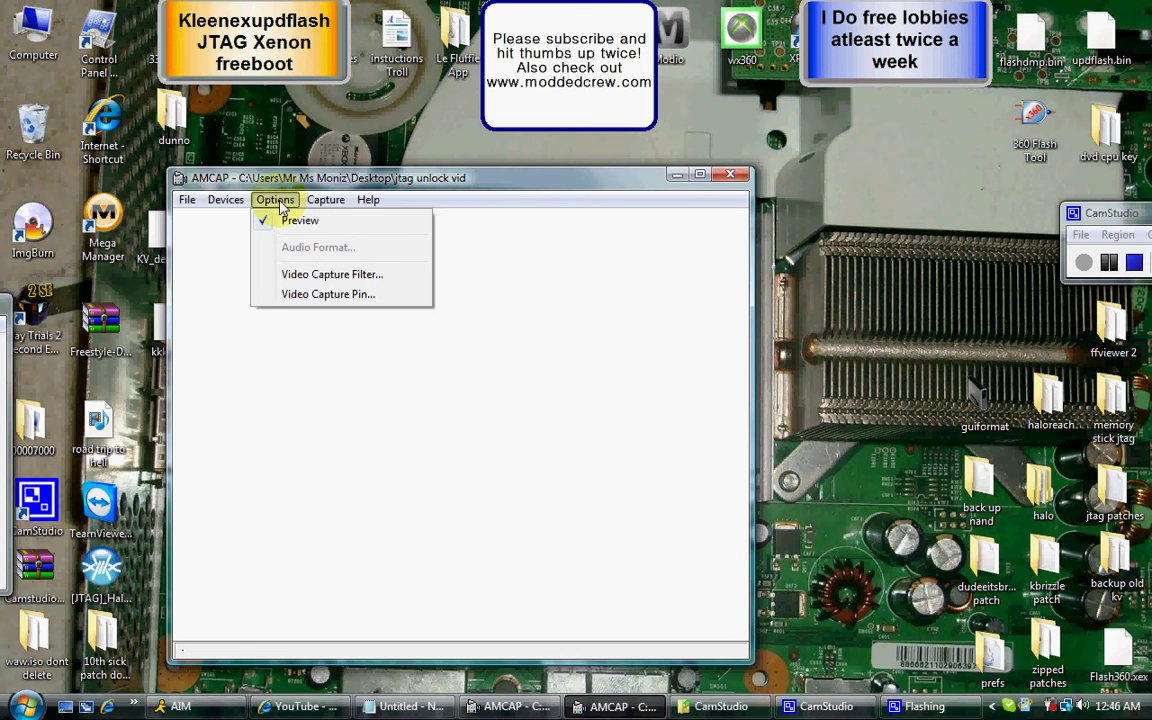
left_click(729, 177)
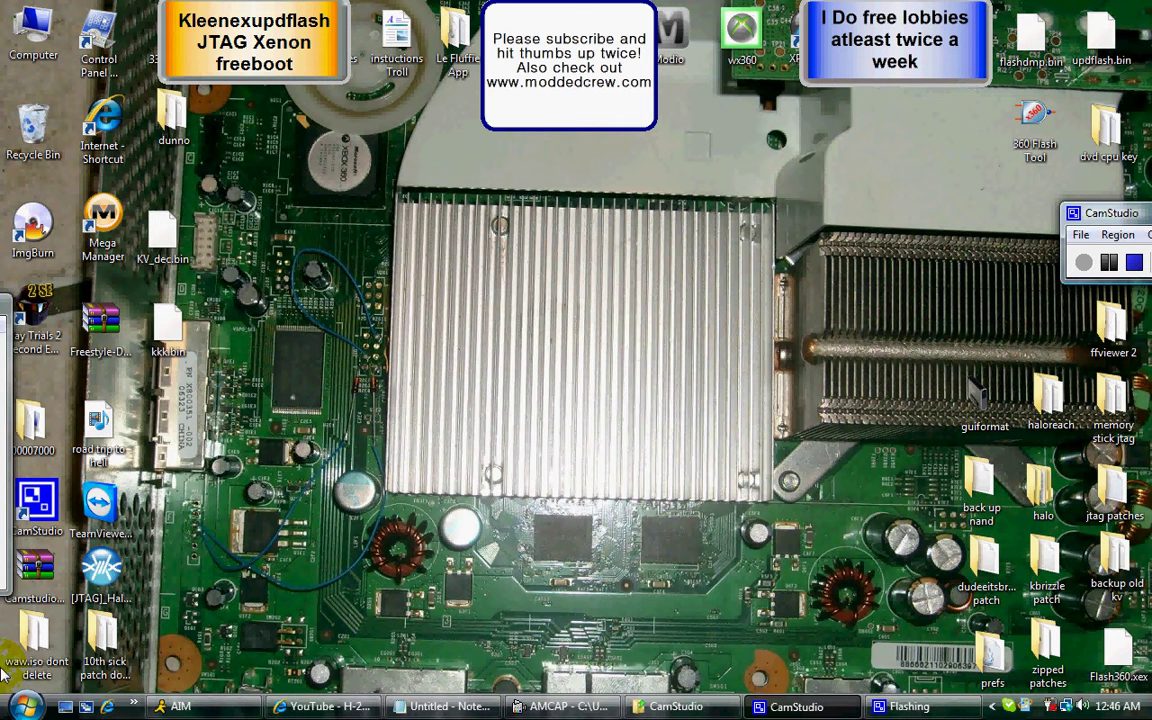
left_click(22, 706)
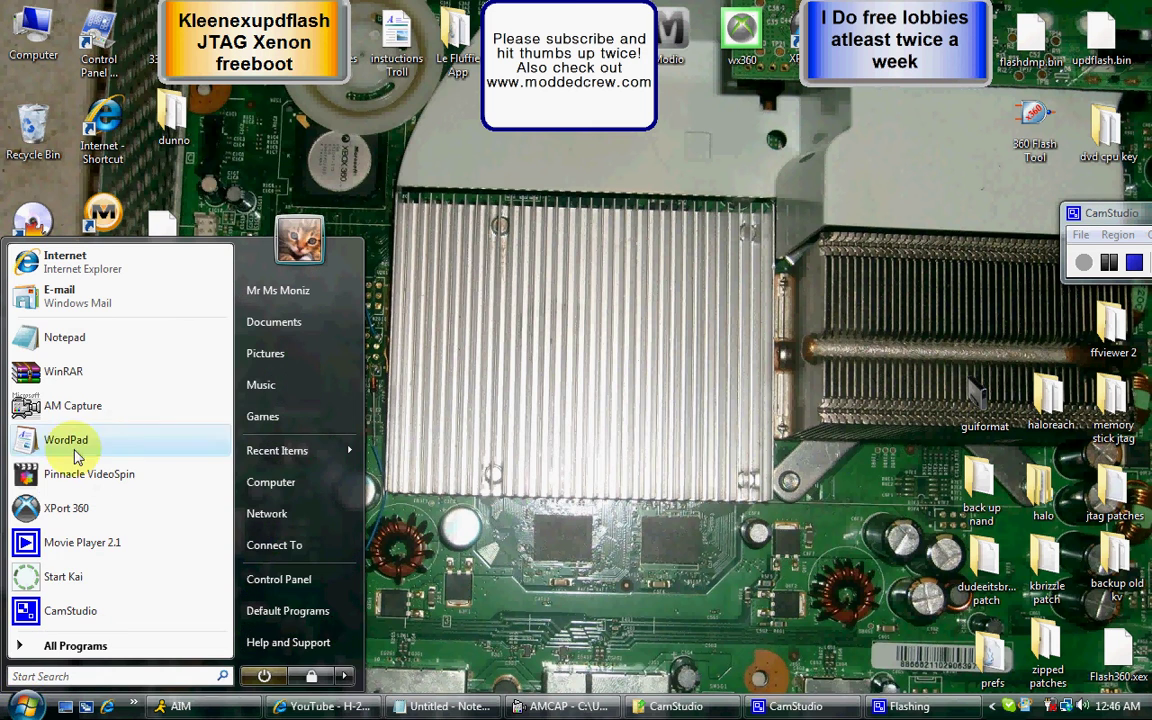
left_click(72, 406)
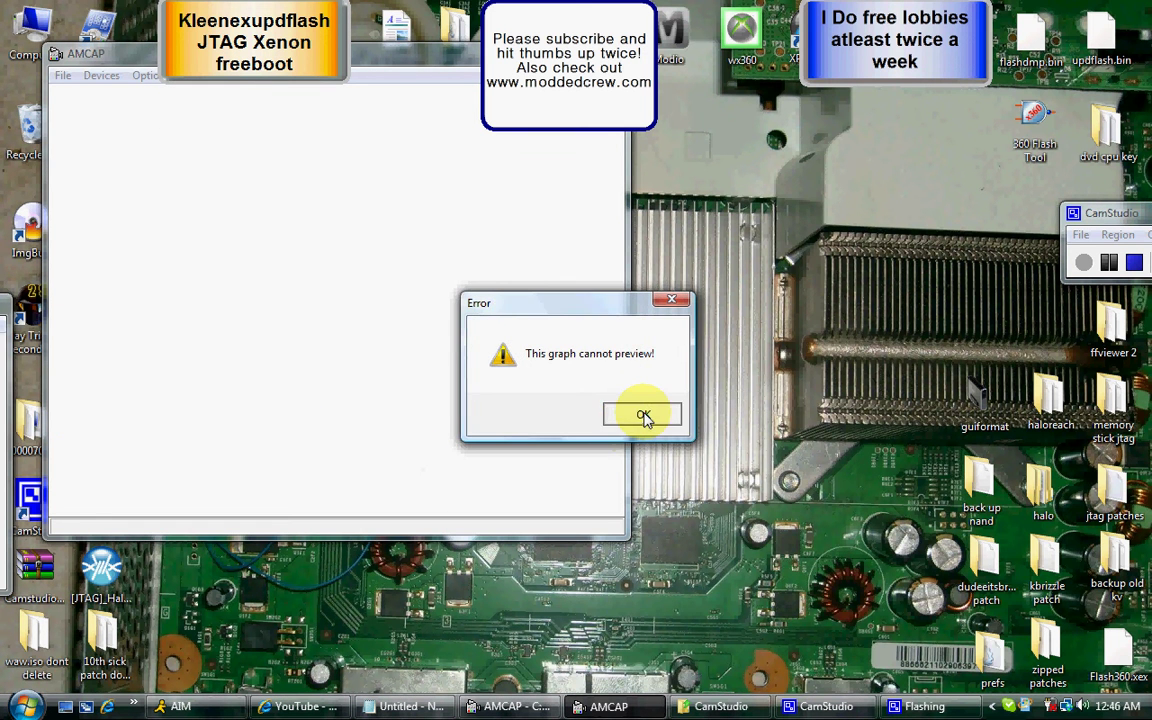
left_click(643, 415)
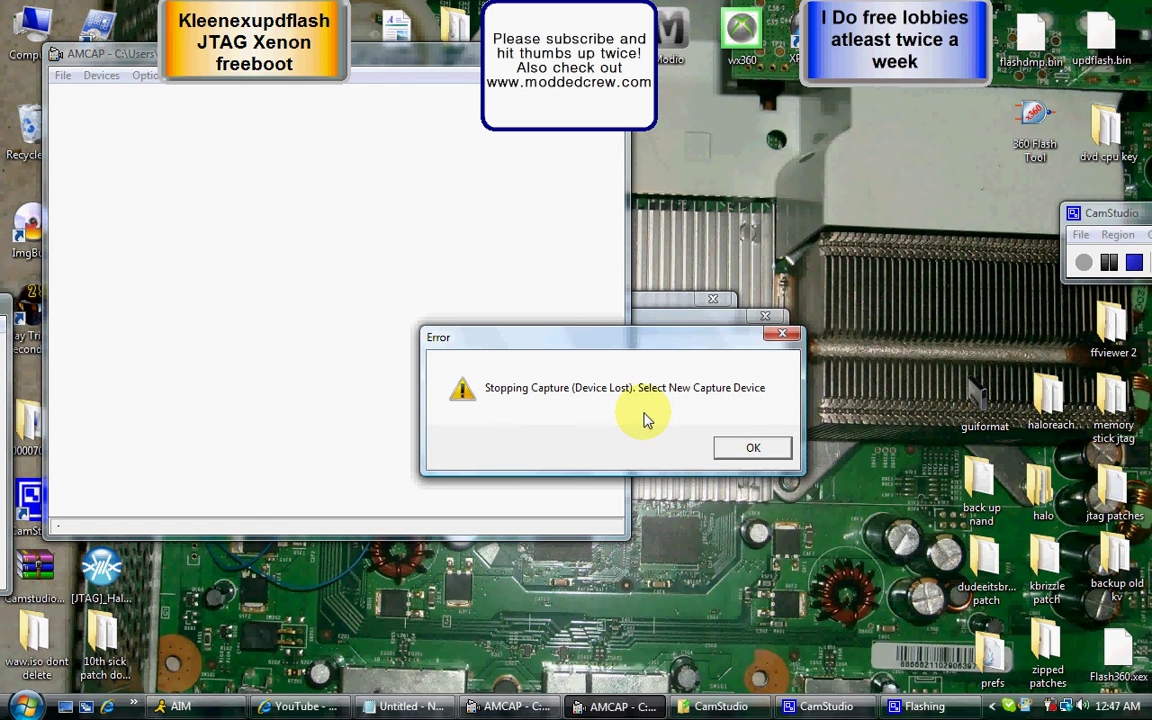
left_click(764, 456)
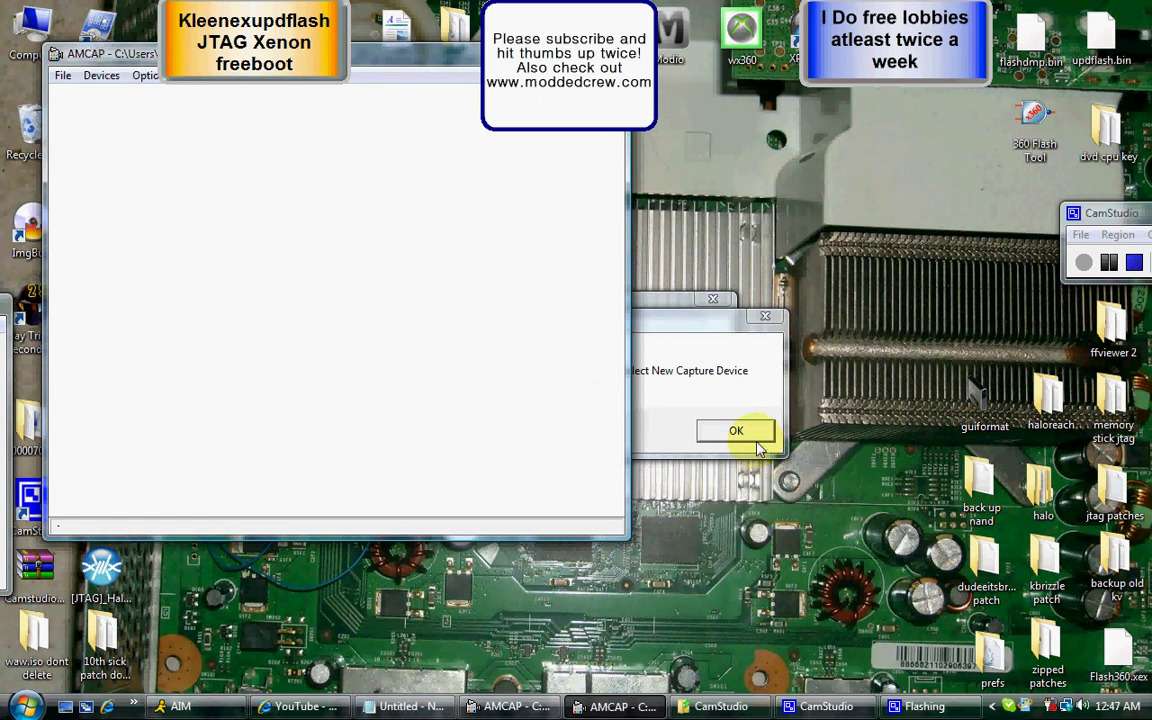
left_click(748, 440)
left_click(686, 416)
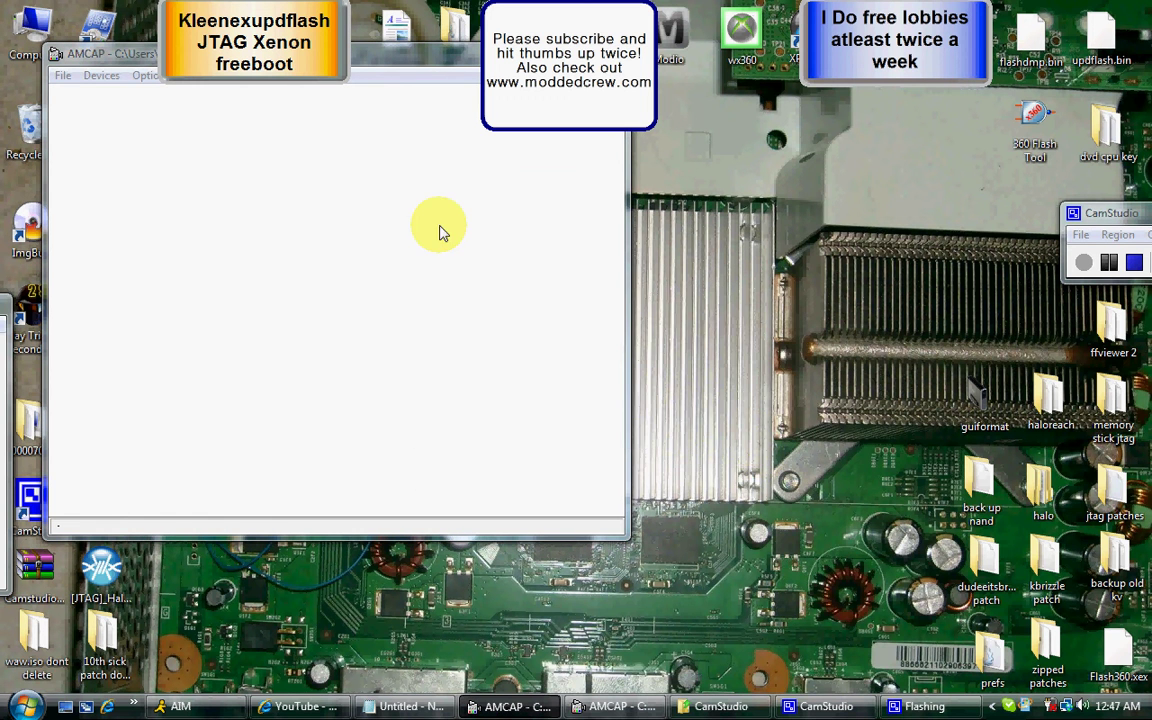
left_click_drag(424, 60, 572, 178)
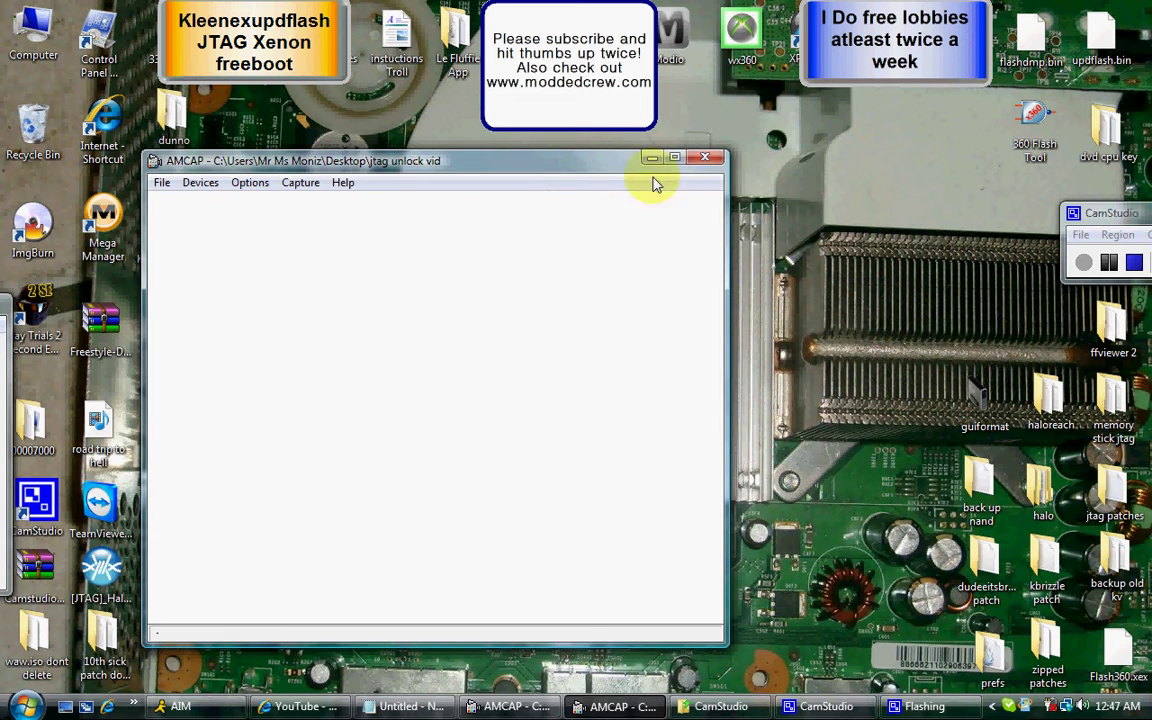
left_click(706, 163)
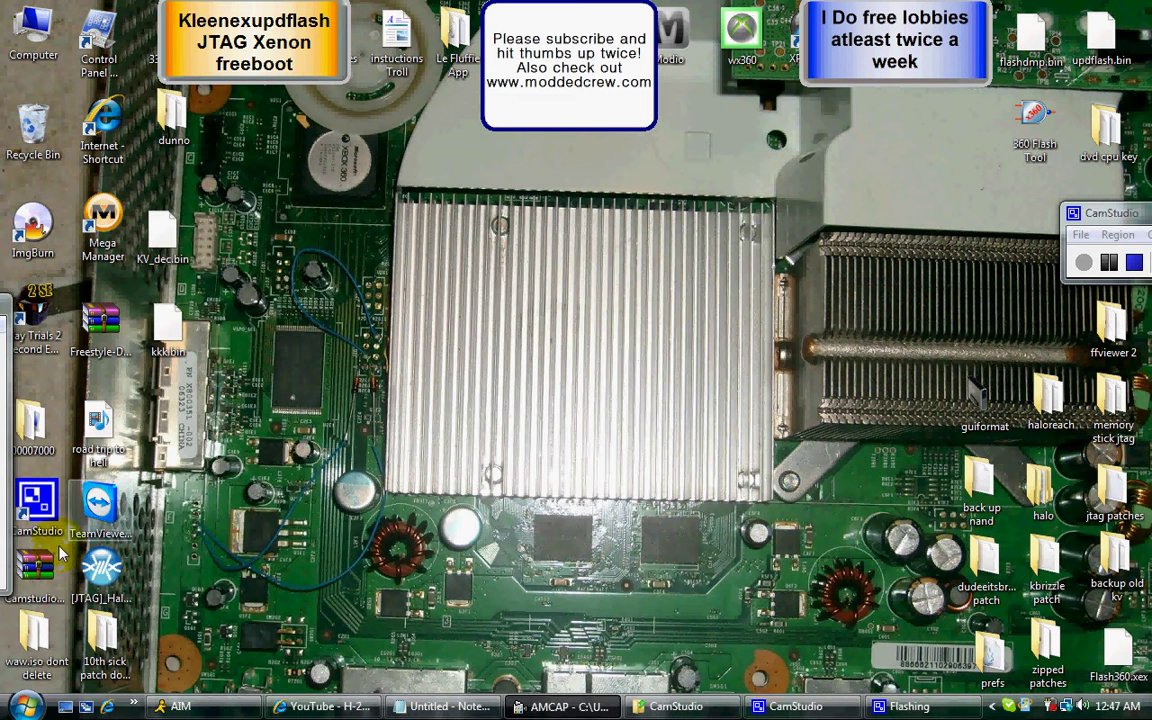
- Launch AM Capture to preview the Xbox 360 video feed and maximize its window
left_click(27, 707)
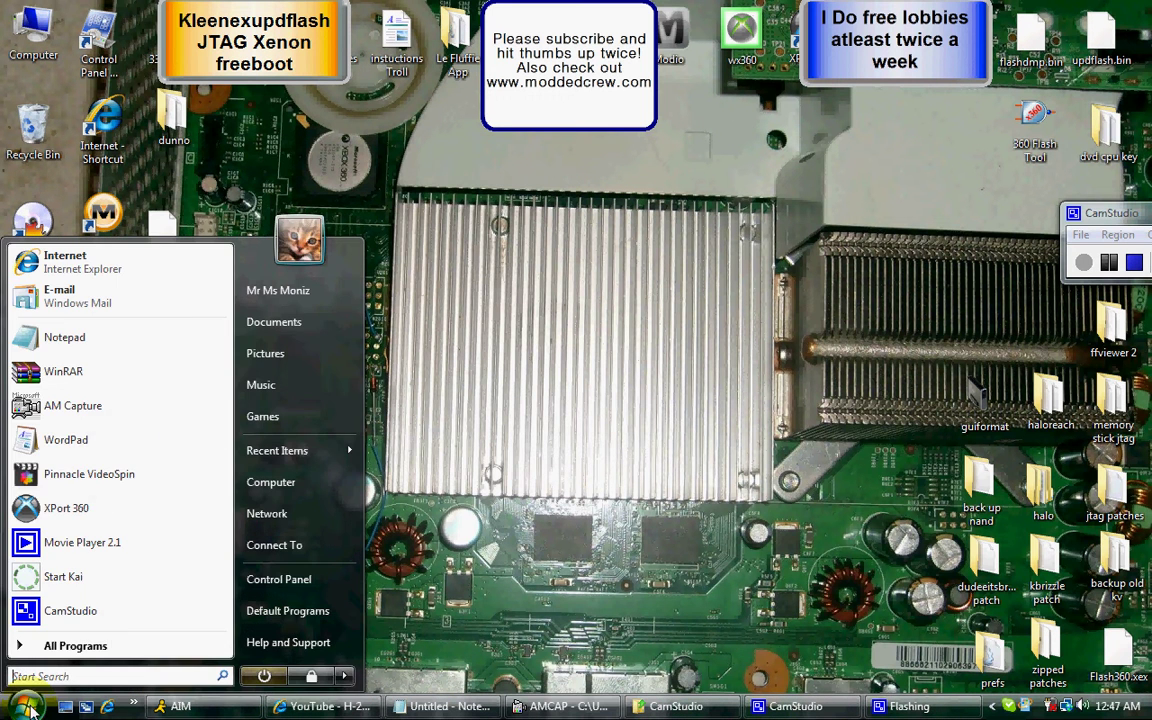
left_click(70, 405)
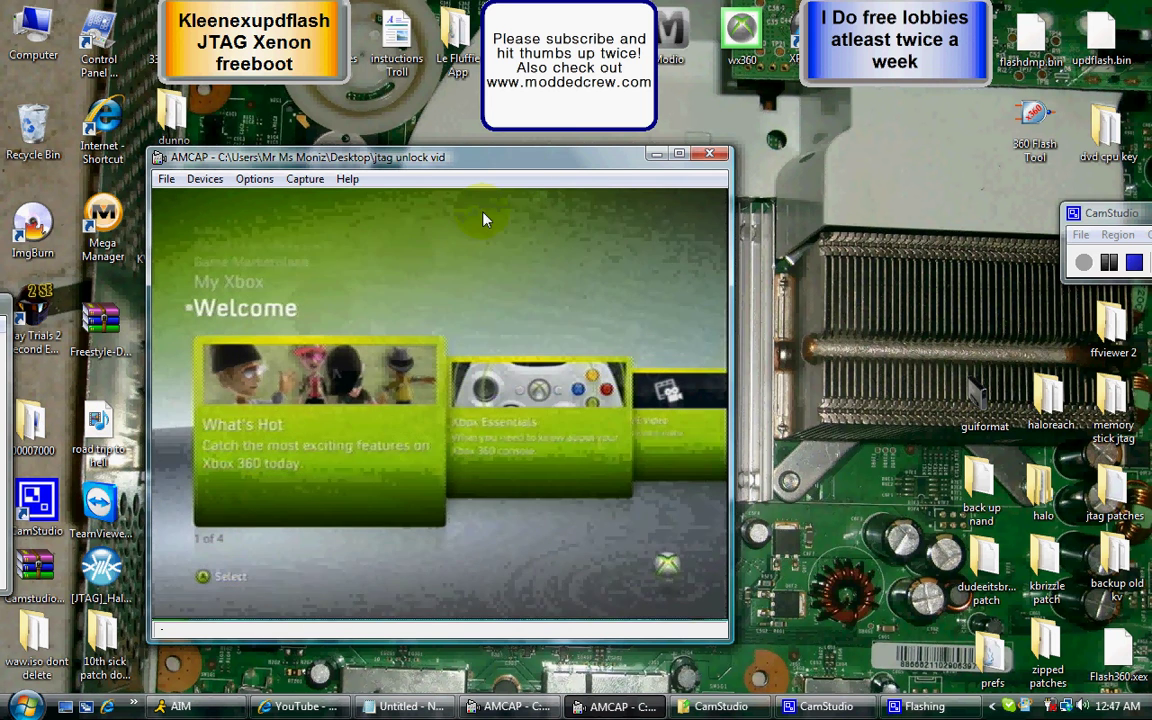
double_click(519, 157)
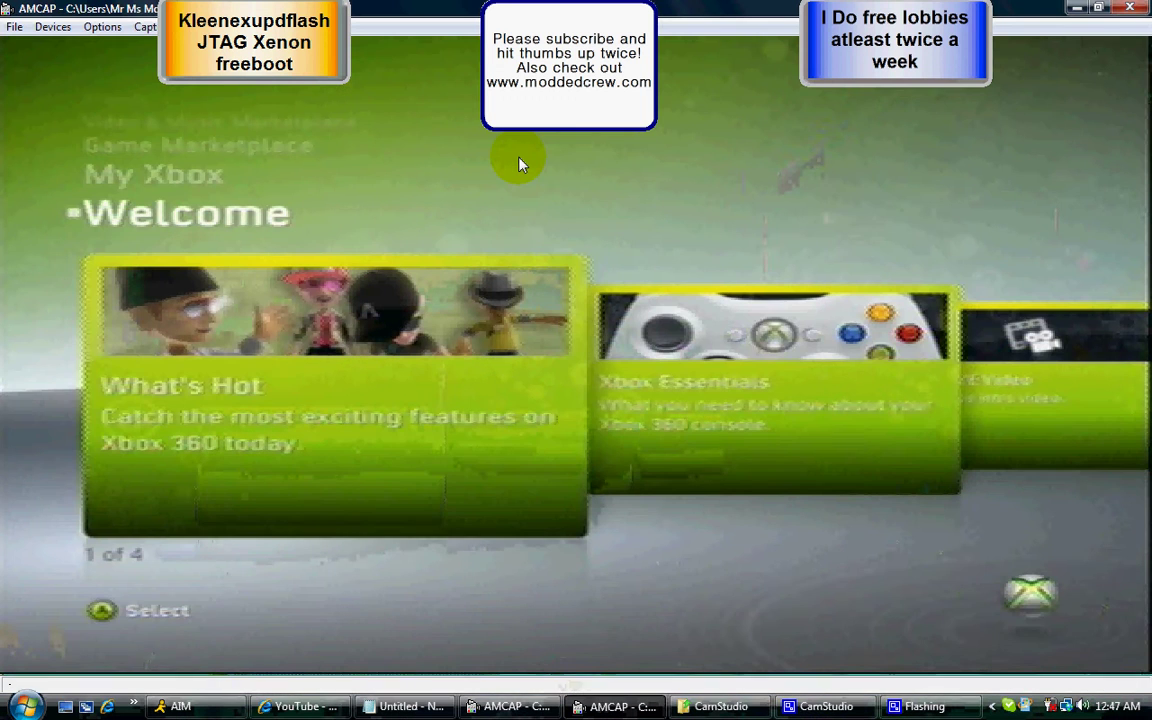